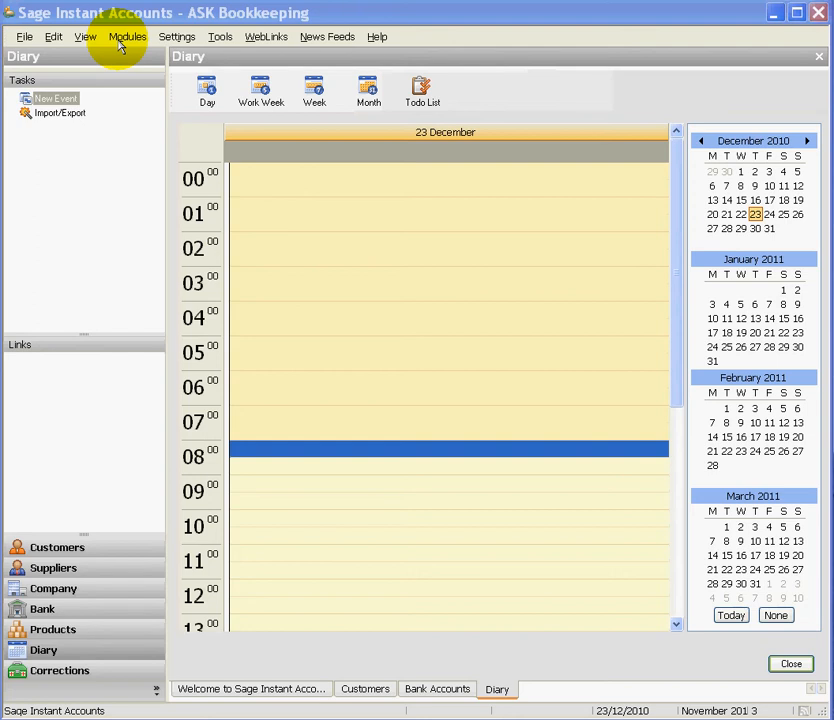
Switch to the Customers module via Modules and launch the New customer record wizard
{"action": "left_click", "coordinate": [121, 42]}
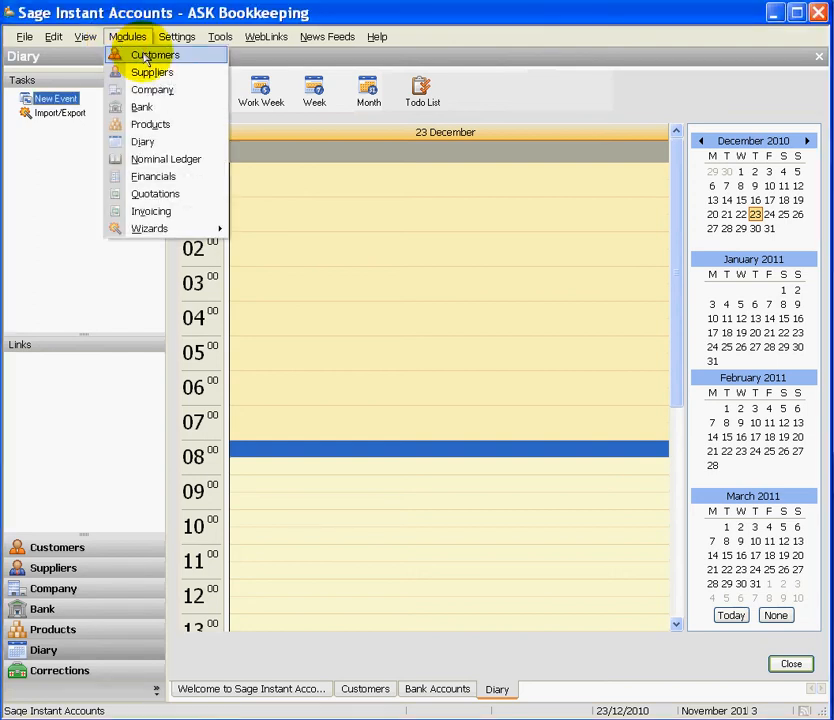
{"action": "left_click", "coordinate": [146, 58]}
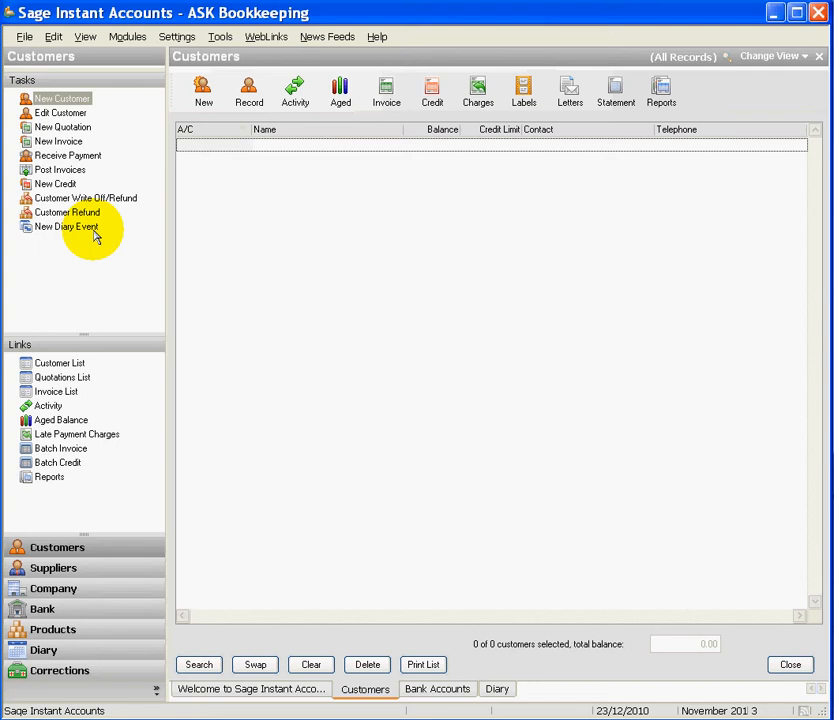
{"action": "left_click", "coordinate": [203, 100]}
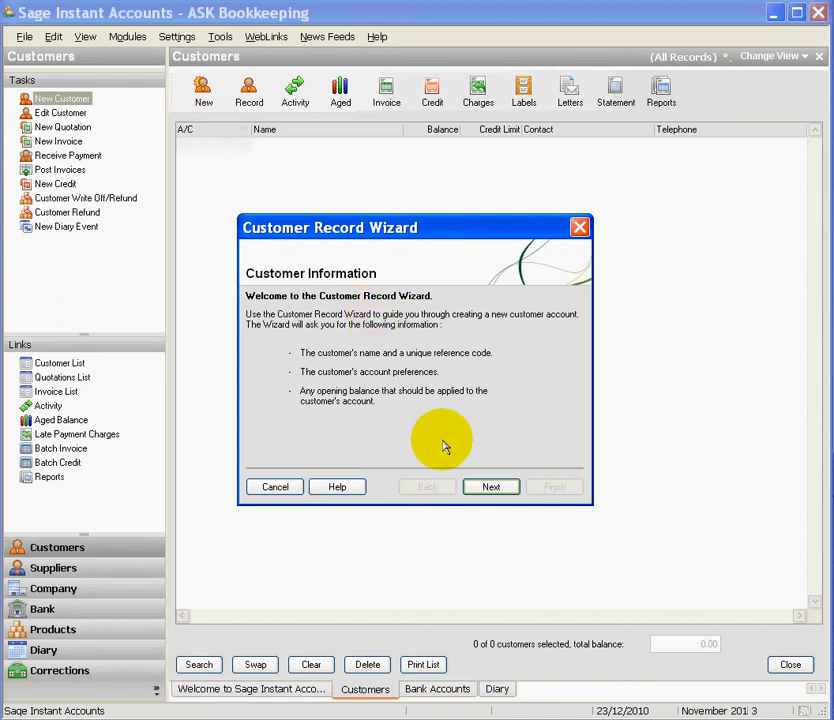
Name the customer Taylor Ltd with a shortened account reference, then continue to address details
{"action": "left_click", "coordinate": [472, 487]}
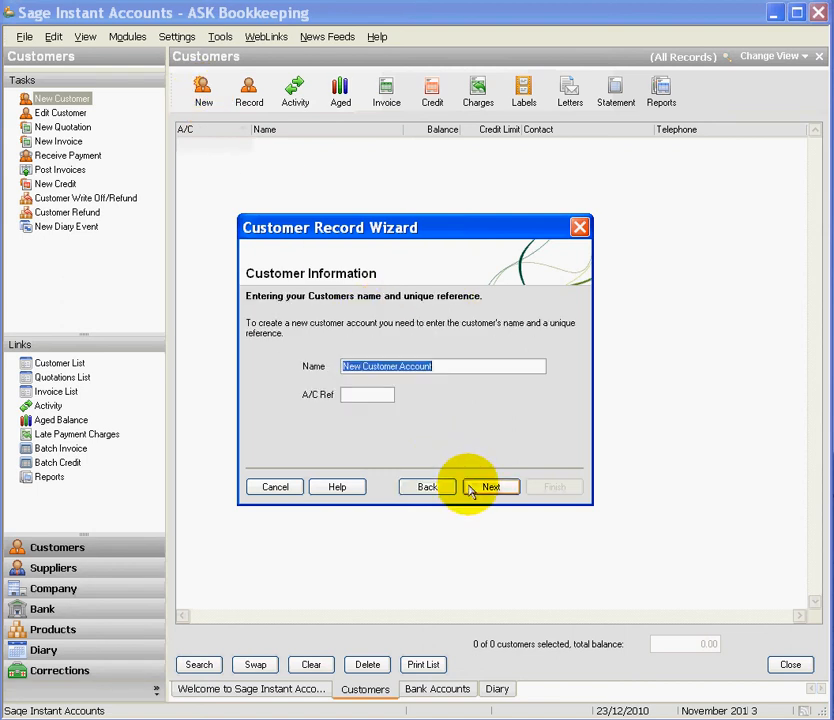
{"action": "left_click", "coordinate": [435, 366]}
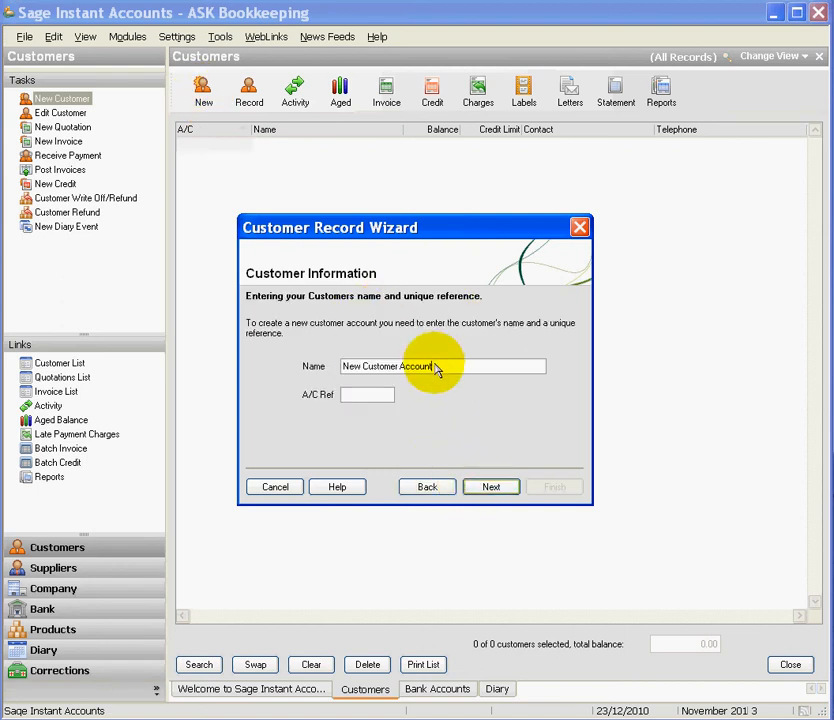
{"action": "key", "text": "BackSpace"}
{"action": "key", "text": "BackSpace"}
{"action": "key", "text": "BackSpace"}
{"action": "key", "text": "BackSpace"}
{"action": "key", "text": "BackSpace"}
{"action": "key", "text": "BackSpace"}
{"action": "key", "text": "BackSpace"}
{"action": "key", "text": "BackSpace"}
{"action": "key", "text": "BackSpace"}
{"action": "key", "text": "BackSpace"}
{"action": "key", "text": "BackSpace"}
{"action": "key", "text": "BackSpace"}
{"action": "key", "text": "BackSpace"}
{"action": "key", "text": "BackSpace"}
{"action": "key", "text": "BackSpace"}
{"action": "key", "text": "BackSpace"}
{"action": "key", "text": "BackSpace"}
{"action": "key", "text": "BackSpace"}
{"action": "key", "text": "BackSpace"}
{"action": "key", "text": "BackSpace"}
{"action": "type", "text": "Taylor Ltd"}
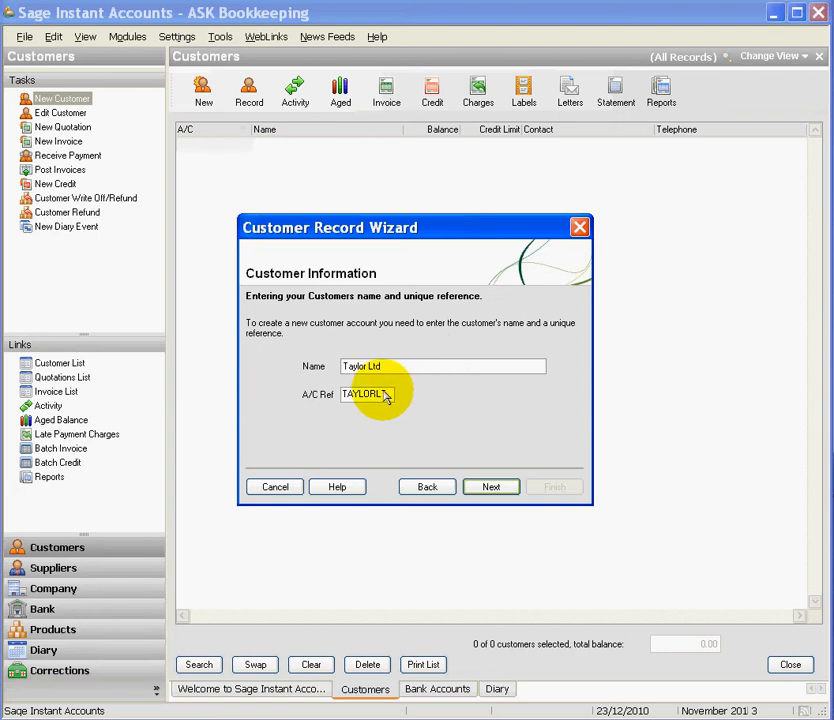
{"action": "key", "text": "BackSpace"}
{"action": "key", "text": "BackSpace"}
{"action": "key", "text": "BackSpace"}
{"action": "key", "text": "BackSpace"}
{"action": "key", "text": "BackSpace"}
{"action": "key", "text": "BackSpace"}
{"action": "type", "text": "Y1"}
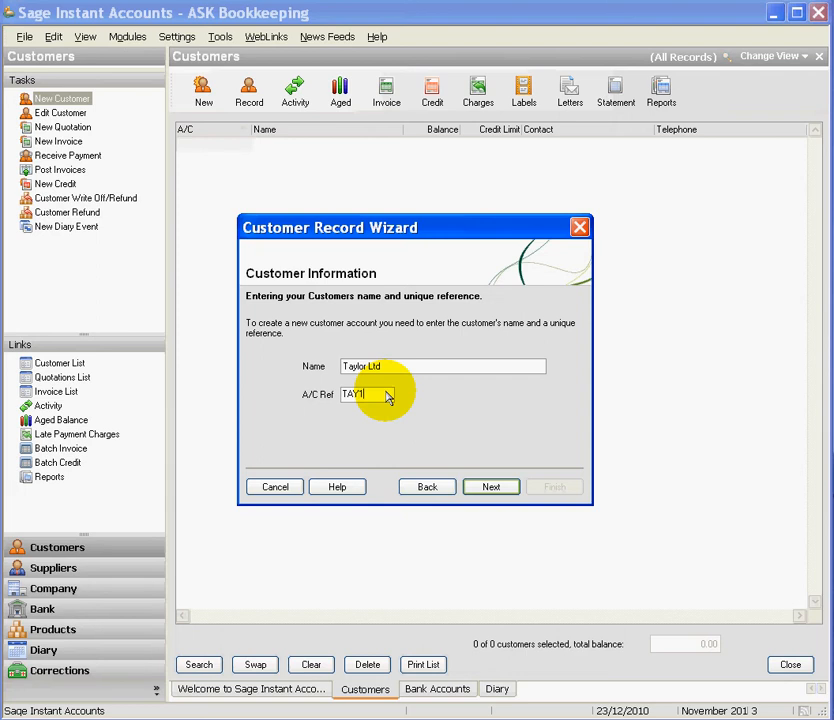
{"action": "left_click", "coordinate": [478, 489]}
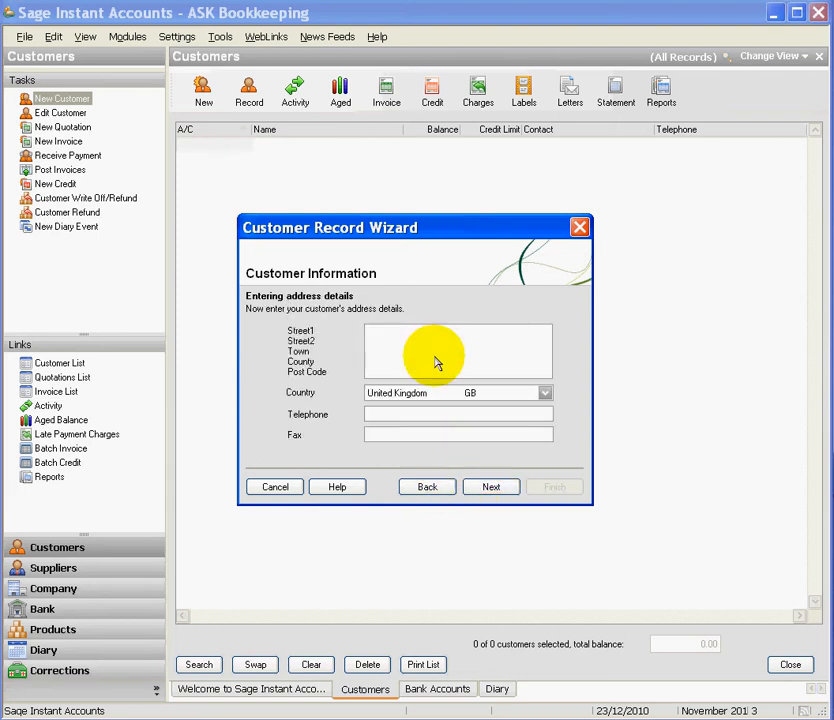
Enter the customer's street and town on the address lines
{"action": "left_click", "coordinate": [379, 351]}
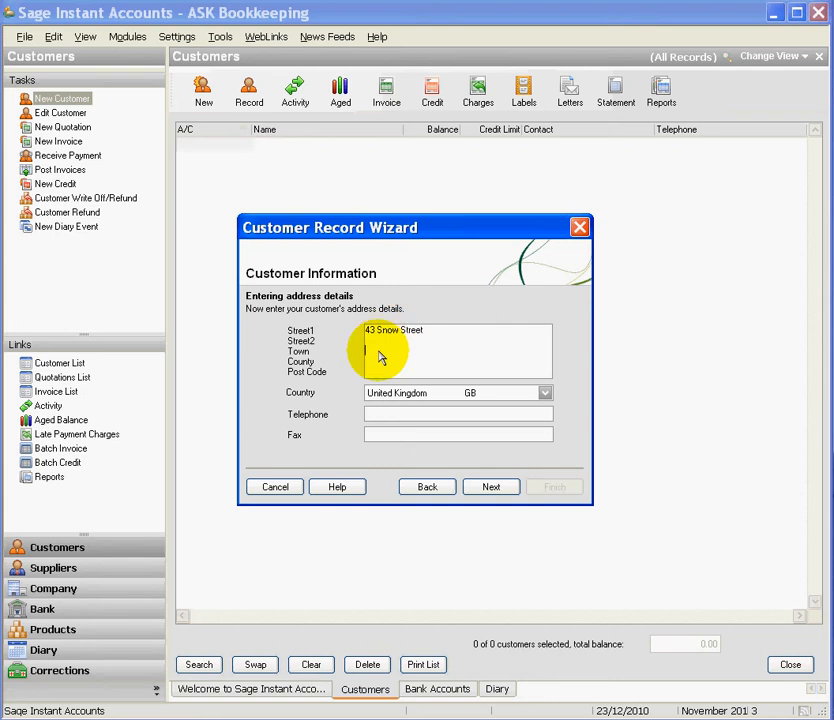
{"action": "type", "text": "Birmingham"}
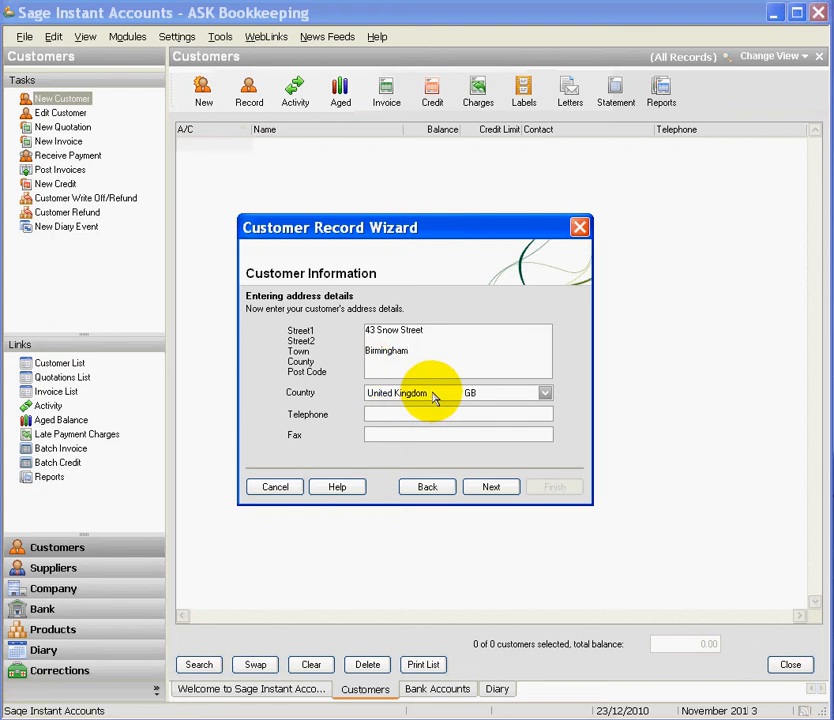
Keep United Kingdom as the country and enter the customer's telephone number
{"action": "left_click", "coordinate": [545, 393]}
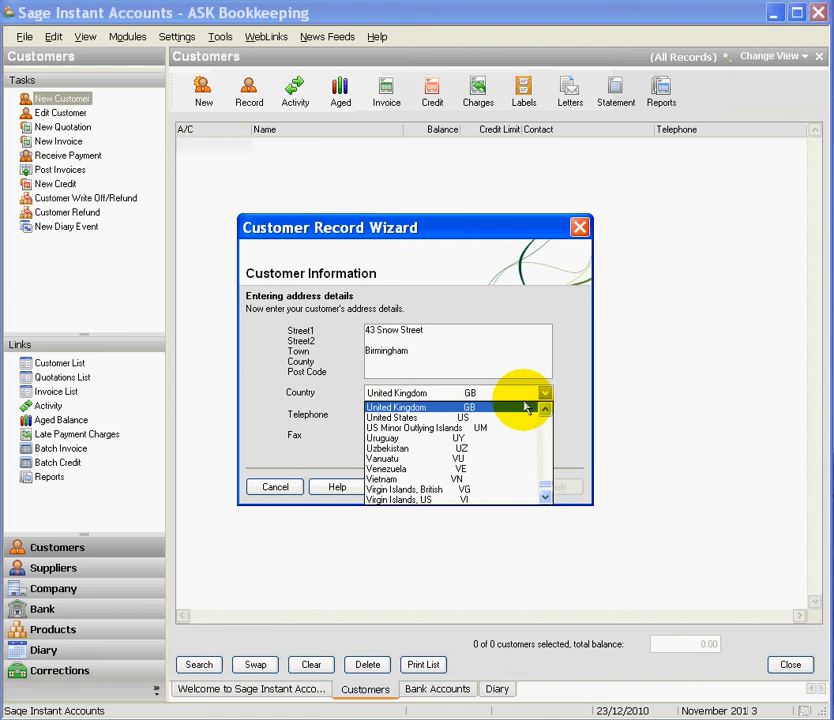
{"action": "left_click", "coordinate": [525, 407]}
{"action": "left_click", "coordinate": [497, 418]}
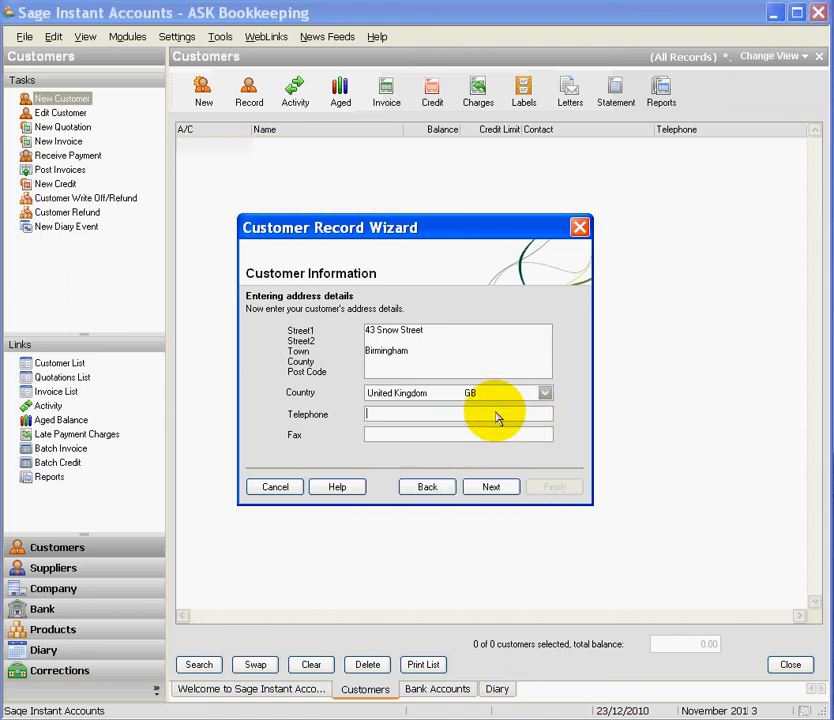
{"action": "type", "text": "01234 56789"}
{"action": "left_click", "coordinate": [465, 437]}
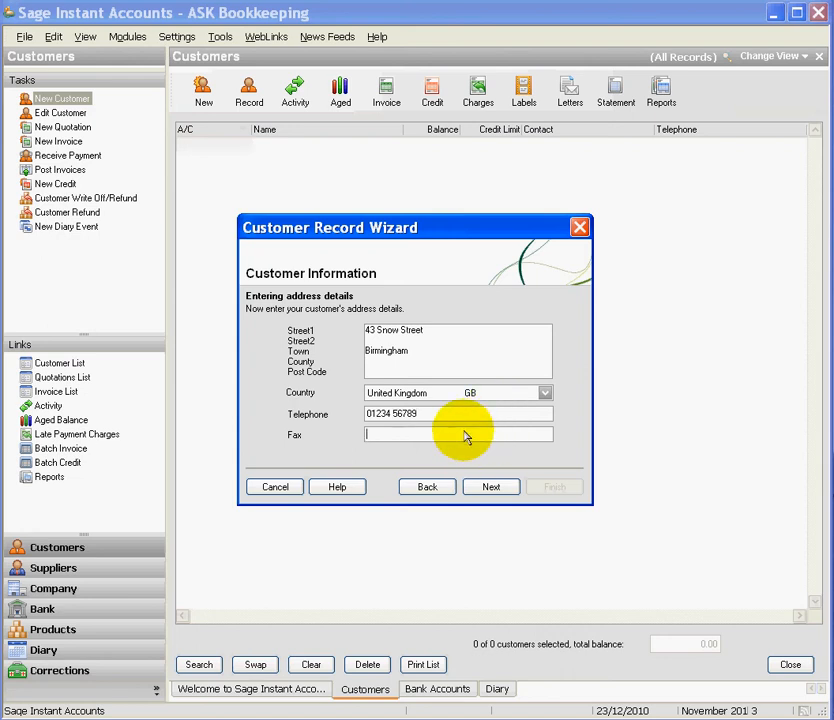
Fill in the contact's full name on the contact information page and continue
{"action": "left_click", "coordinate": [474, 490]}
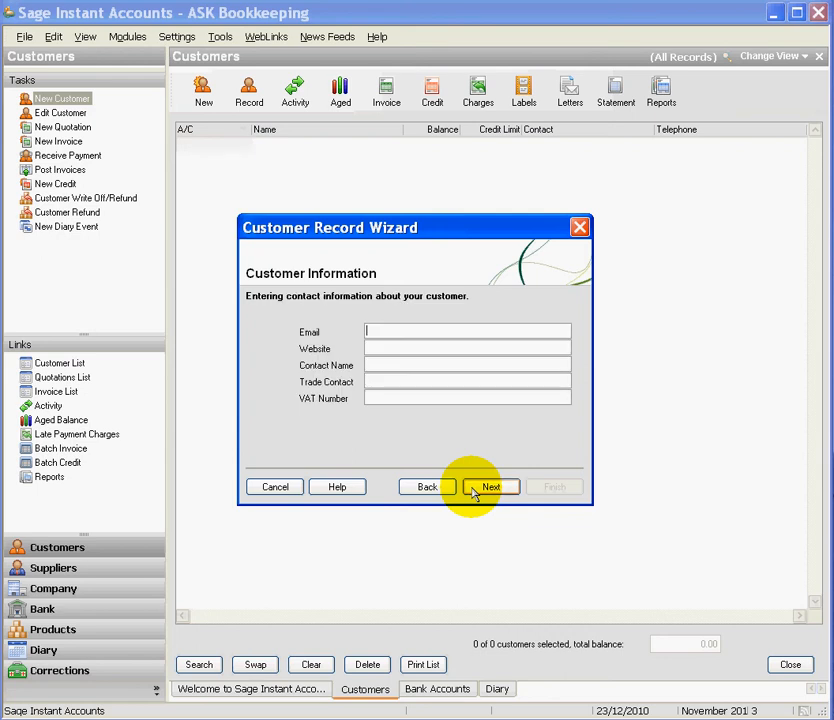
{"action": "left_click", "coordinate": [421, 371]}
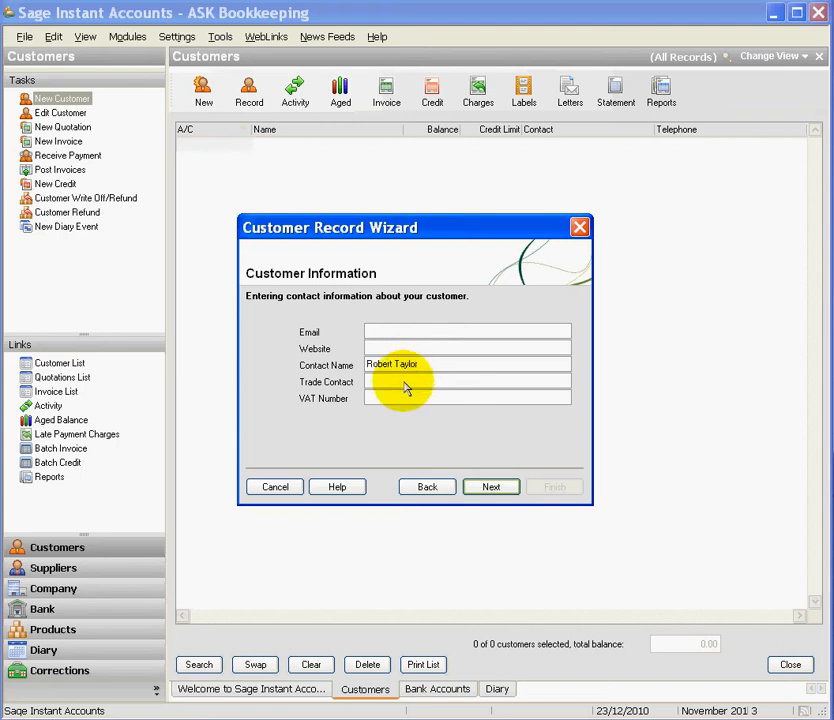
{"action": "left_click", "coordinate": [489, 487]}
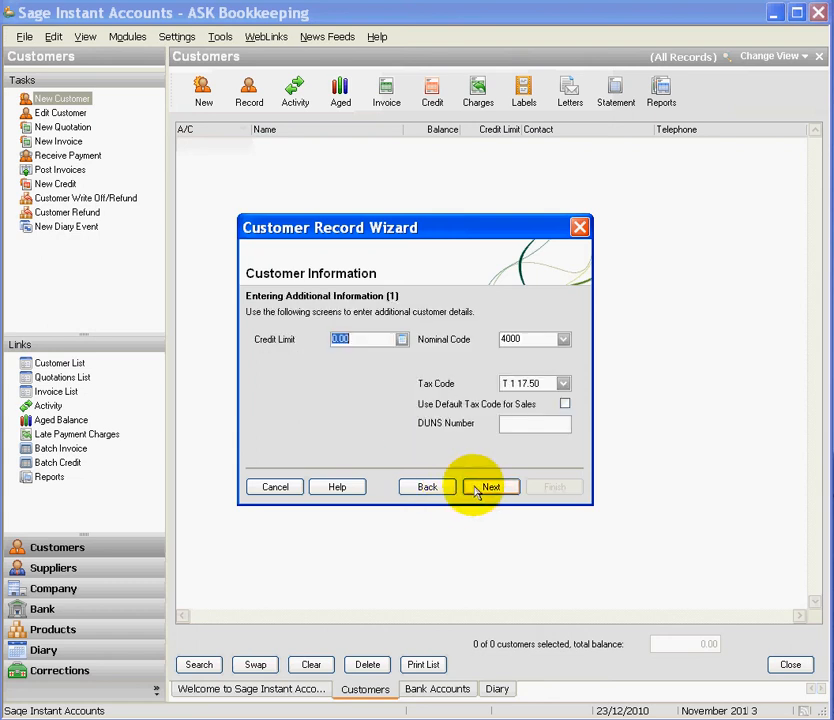
Replace the 0.00 credit limit with 100.00
{"action": "left_click", "coordinate": [368, 341]}
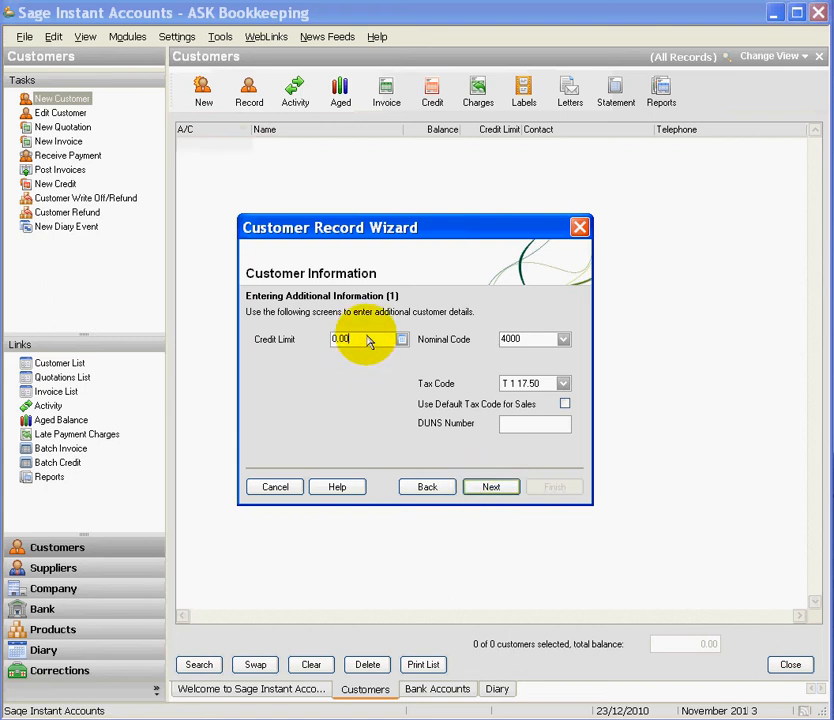
{"action": "key", "text": "BackSpace"}
{"action": "key", "text": "BackSpace"}
{"action": "key", "text": "BackSpace"}
{"action": "key", "text": "BackSpace"}
{"action": "type", "text": "100.00"}
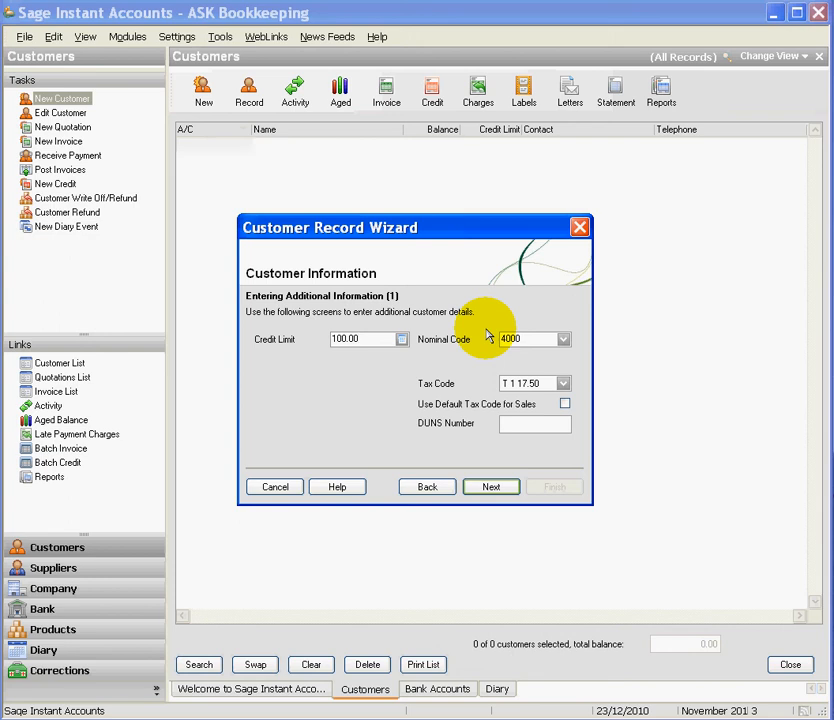
Set the tax code back to T1 17.50 and tick Use Default Tax Code for Sales
{"action": "left_click", "coordinate": [565, 385]}
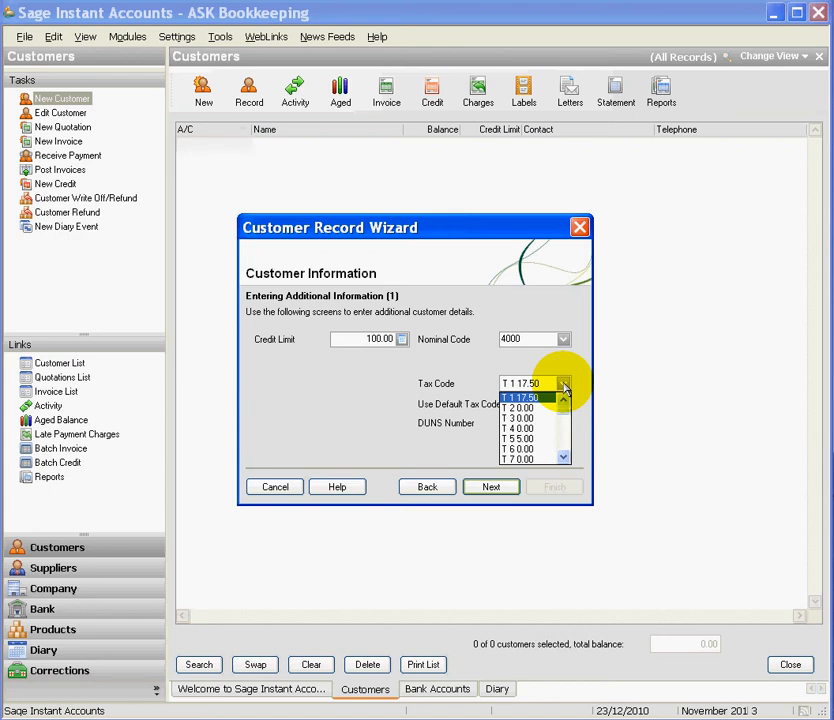
{"action": "left_click", "coordinate": [543, 441]}
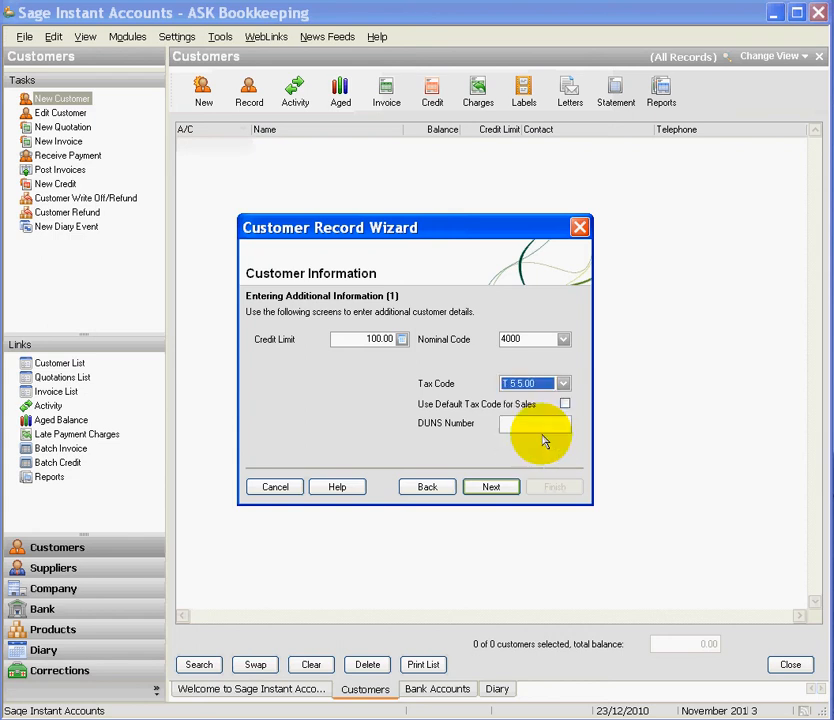
{"action": "left_click", "coordinate": [564, 385]}
{"action": "left_click_drag", "start_coordinate": [565, 412], "coordinate": [565, 407]}
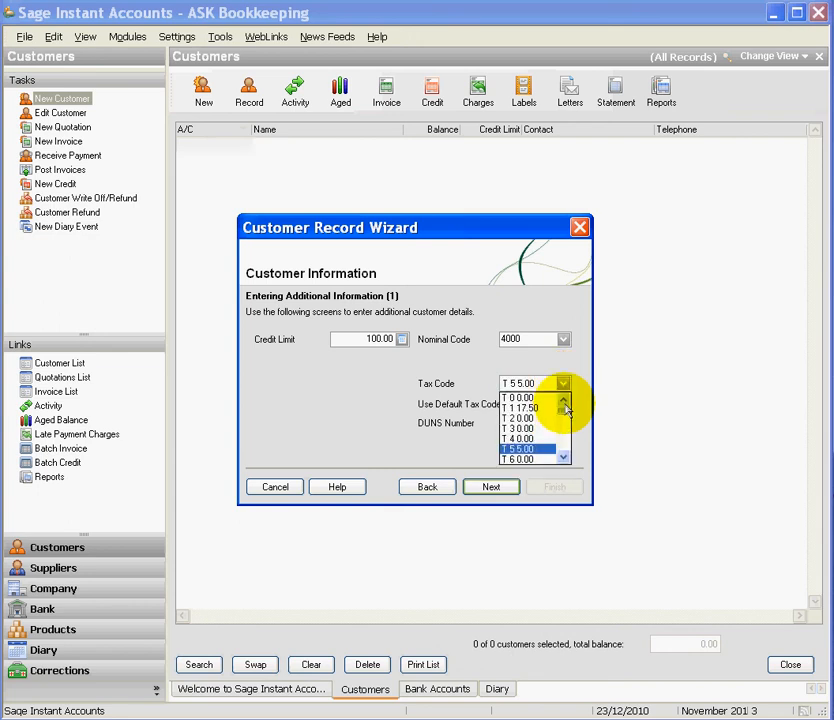
{"action": "left_click", "coordinate": [536, 410]}
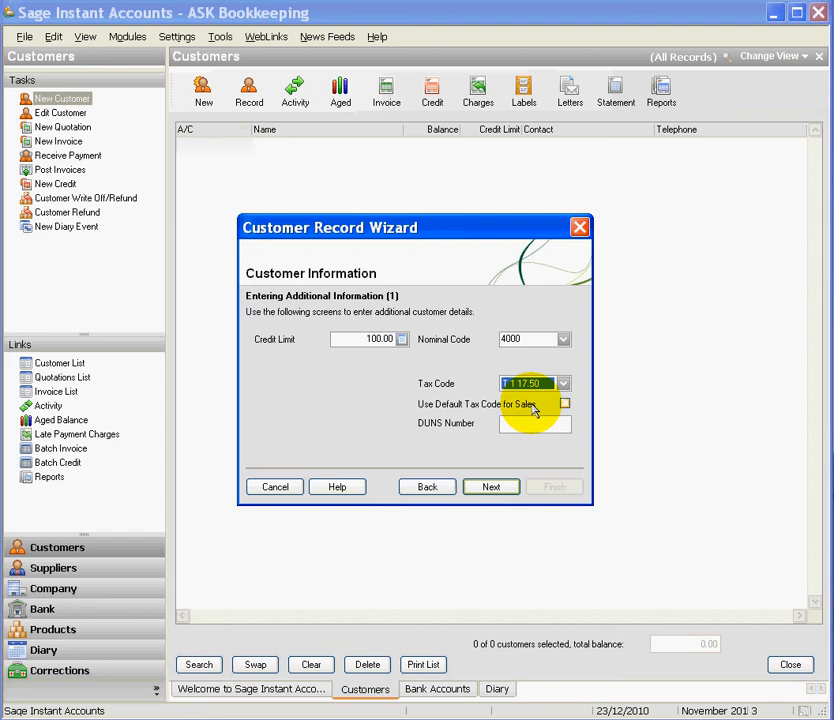
{"action": "left_click", "coordinate": [564, 404]}
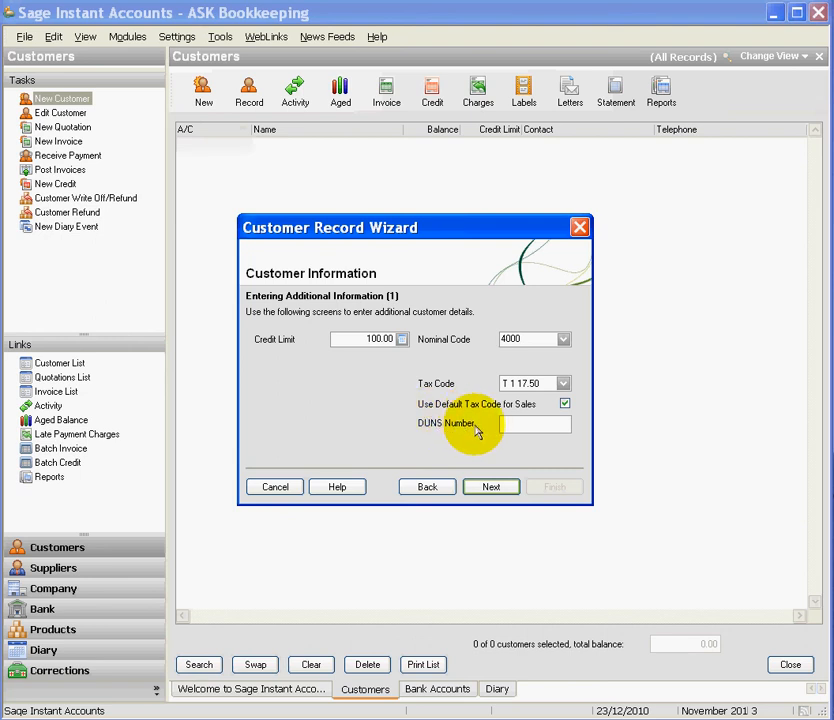
{"action": "left_click", "coordinate": [323, 487]}
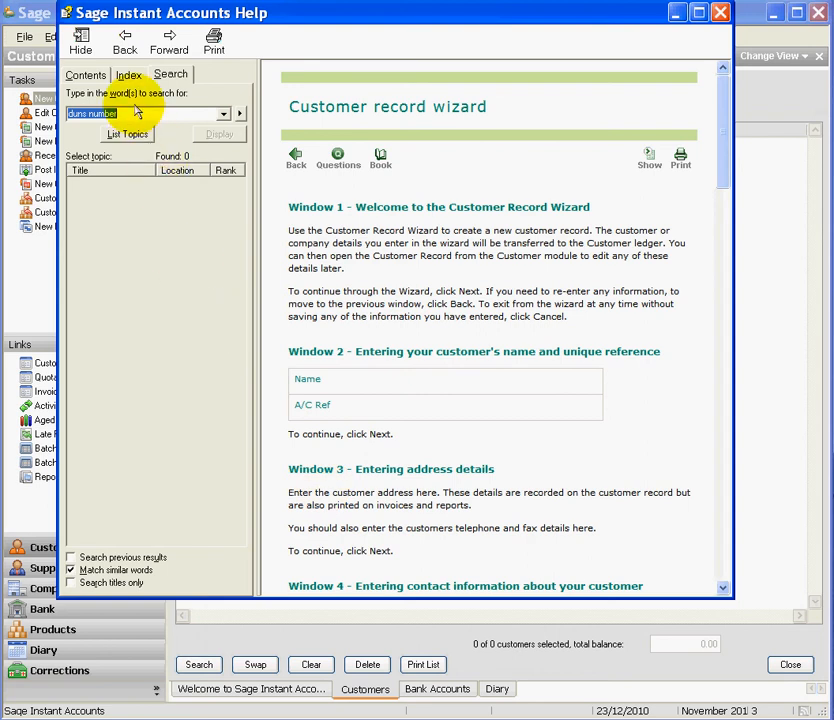
{"action": "left_click", "coordinate": [132, 136]}
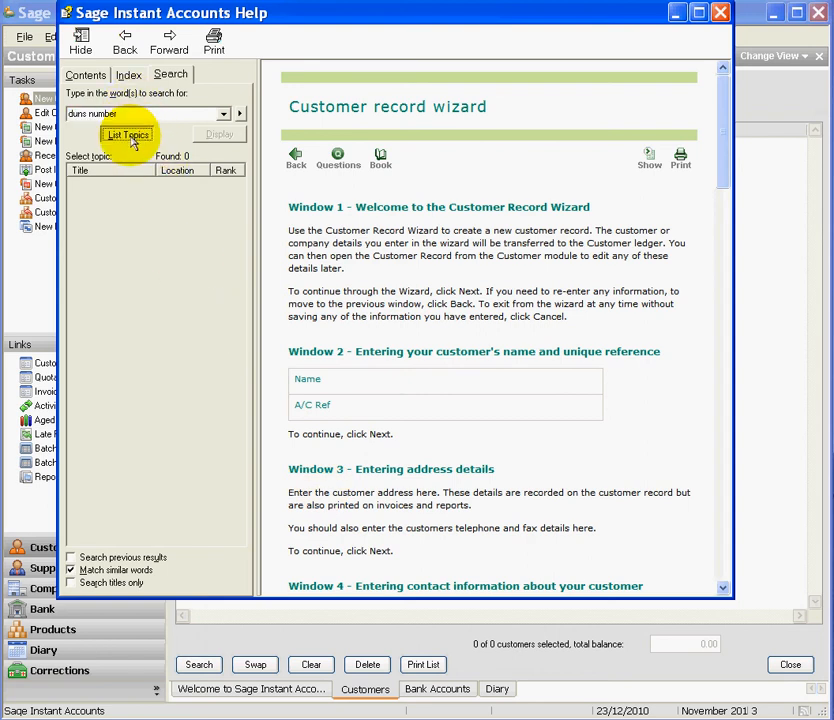
{"action": "left_click", "coordinate": [136, 187]}
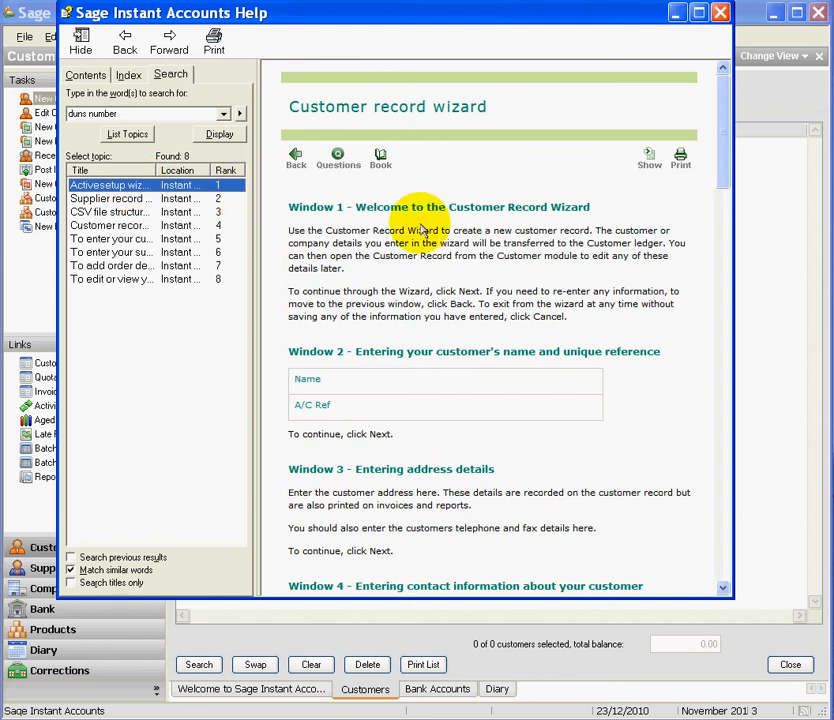
{"action": "left_click_drag", "start_coordinate": [728, 115], "coordinate": [728, 199]}
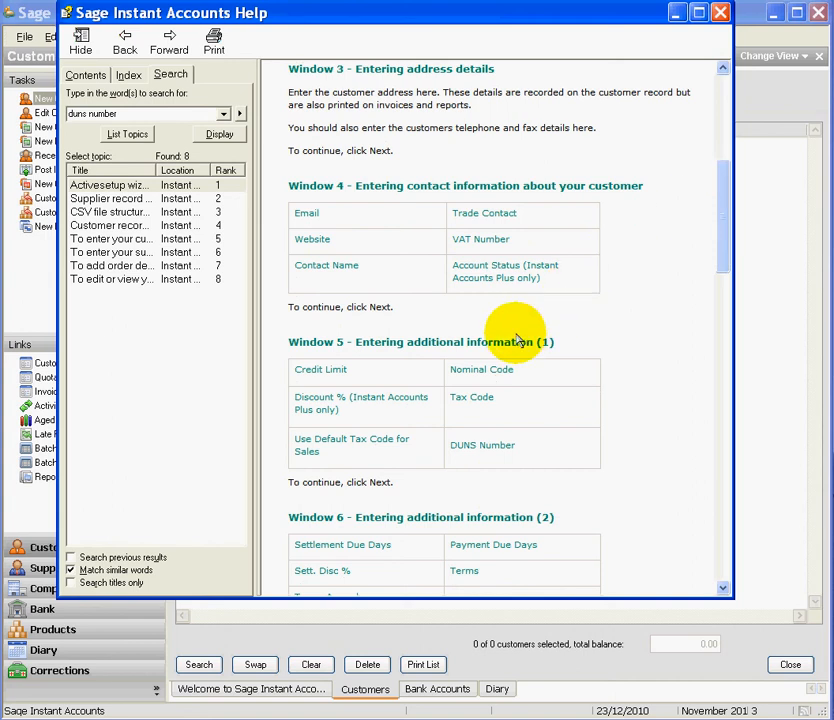
{"action": "left_click", "coordinate": [479, 448]}
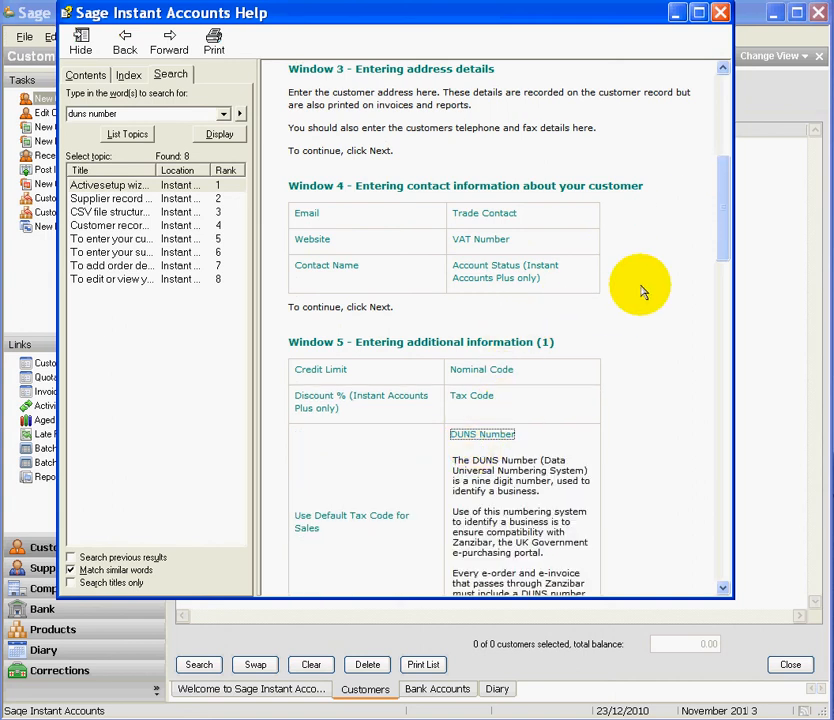
{"action": "mouse_move", "coordinate": [722, 233]}
{"action": "left_mouse_down"}
{"action": "mouse_move", "coordinate": [726, 270]}
{"action": "mouse_move", "coordinate": [722, 236]}
{"action": "left_mouse_up"}
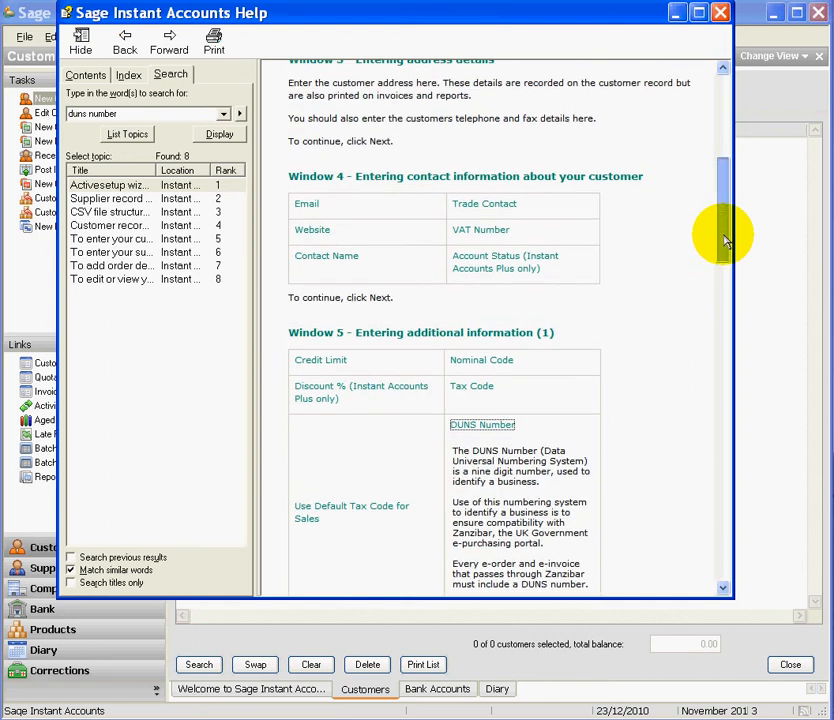
{"action": "left_click", "coordinate": [495, 361]}
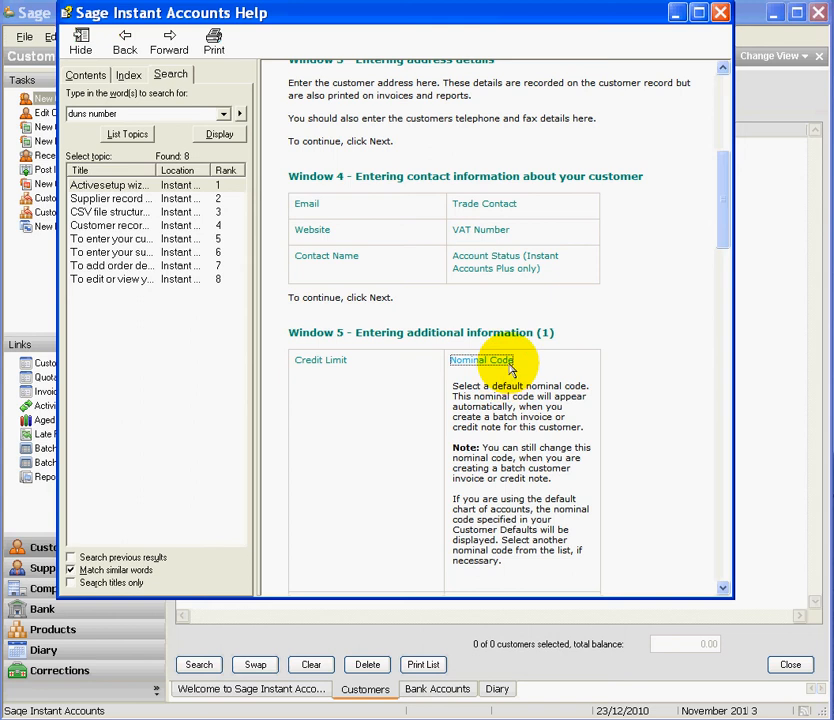
{"action": "left_click", "coordinate": [719, 14]}
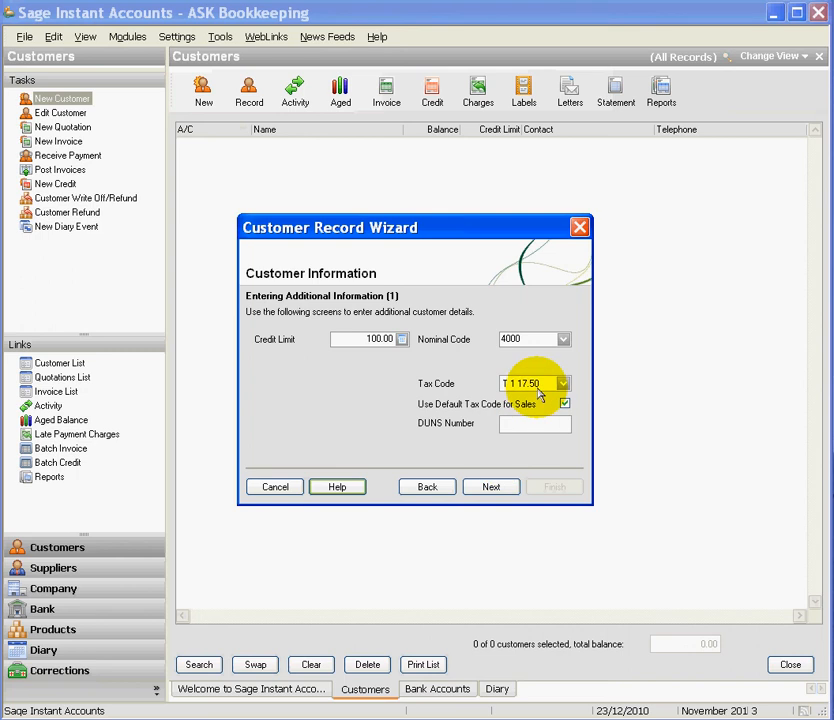
Set both Settlement Due Days and Payment Due Days to 7
{"action": "left_click", "coordinate": [498, 488]}
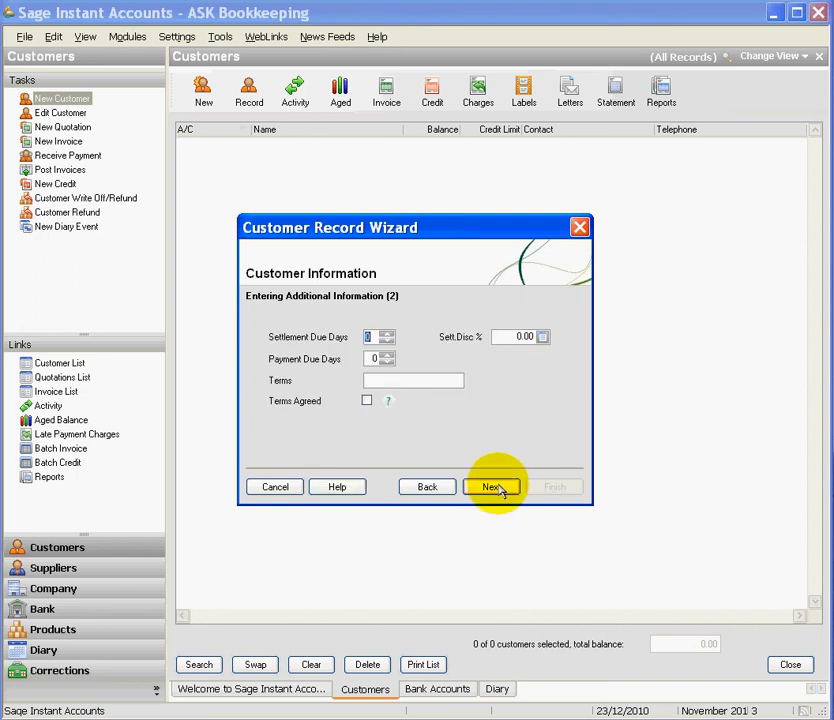
{"action": "left_click", "coordinate": [388, 335]}
{"action": "left_click", "coordinate": [388, 335]}
{"action": "left_click", "coordinate": [388, 335]}
{"action": "left_click", "coordinate": [388, 335]}
{"action": "left_click", "coordinate": [389, 335]}
{"action": "left_click", "coordinate": [388, 356]}
{"action": "left_click", "coordinate": [388, 356]}
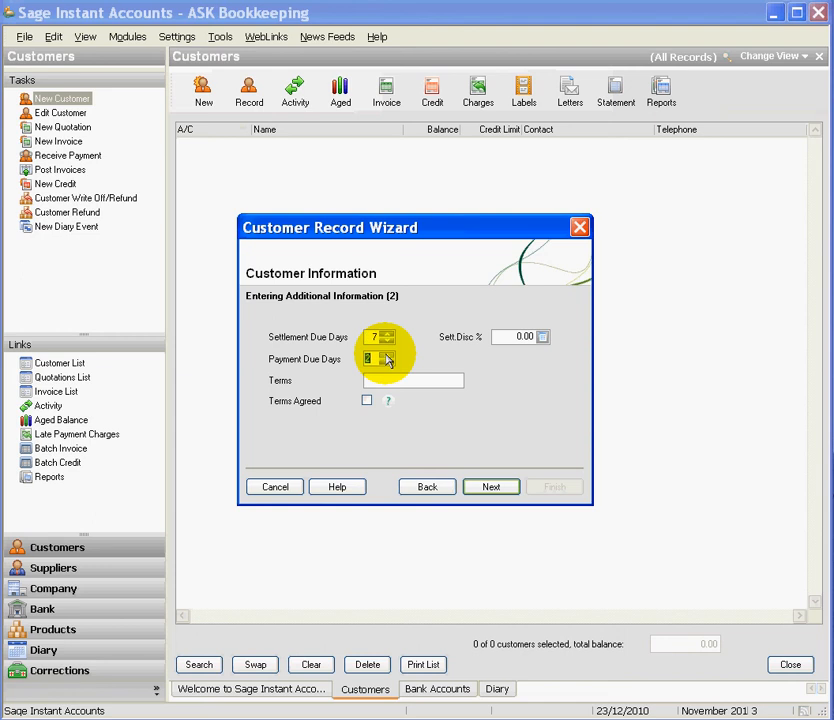
{"action": "left_click", "coordinate": [388, 356]}
{"action": "left_click", "coordinate": [388, 356]}
{"action": "left_click", "coordinate": [388, 356]}
{"action": "left_click", "coordinate": [388, 356]}
Enter a 5.00% settlement discount and agreed terms of '7 Days'
{"action": "left_click", "coordinate": [514, 338]}
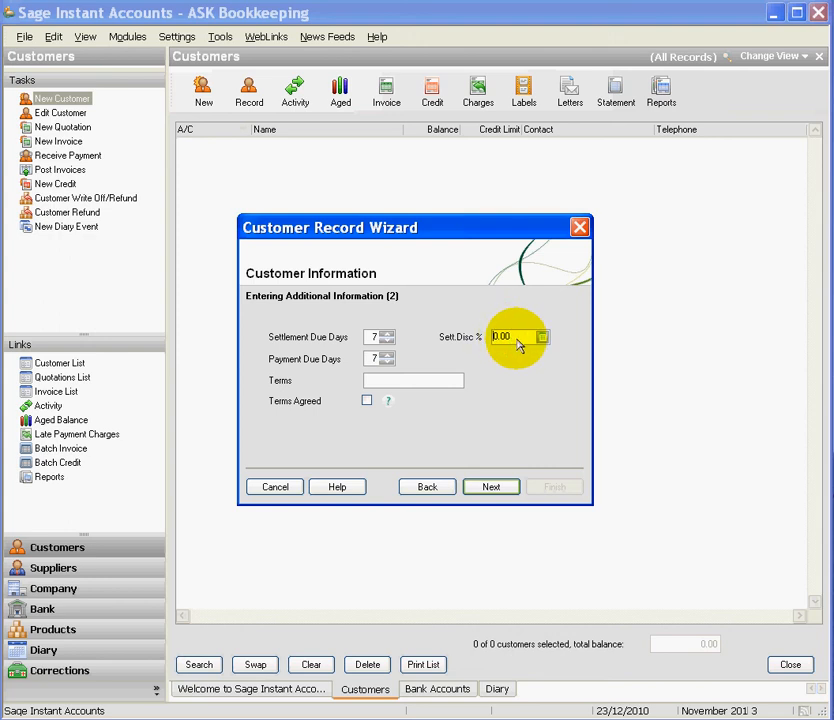
{"action": "type", "text": "5.00"}
{"action": "left_click", "coordinate": [421, 387]}
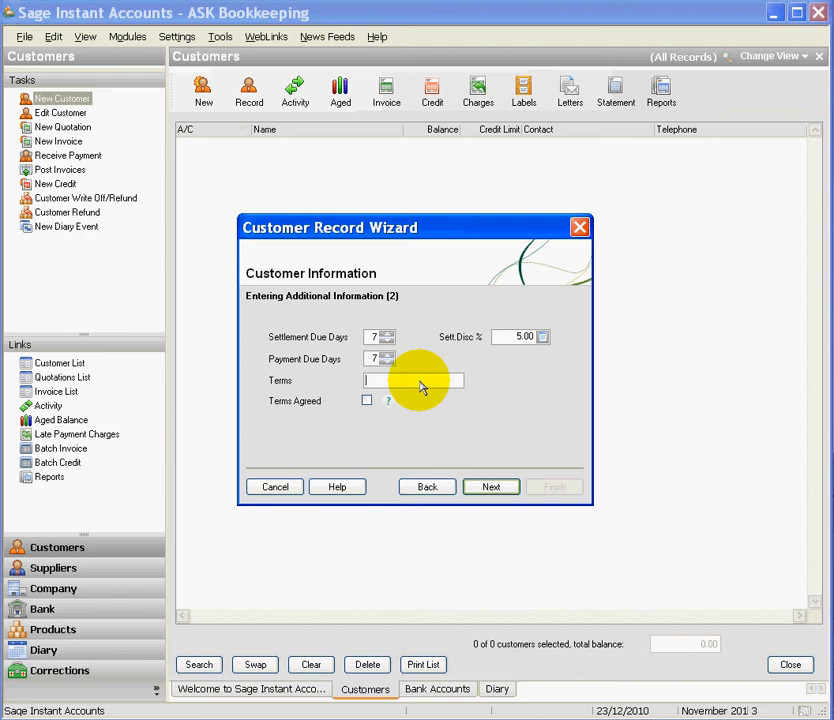
{"action": "type", "text": "7 Days"}
{"action": "left_click", "coordinate": [367, 401]}
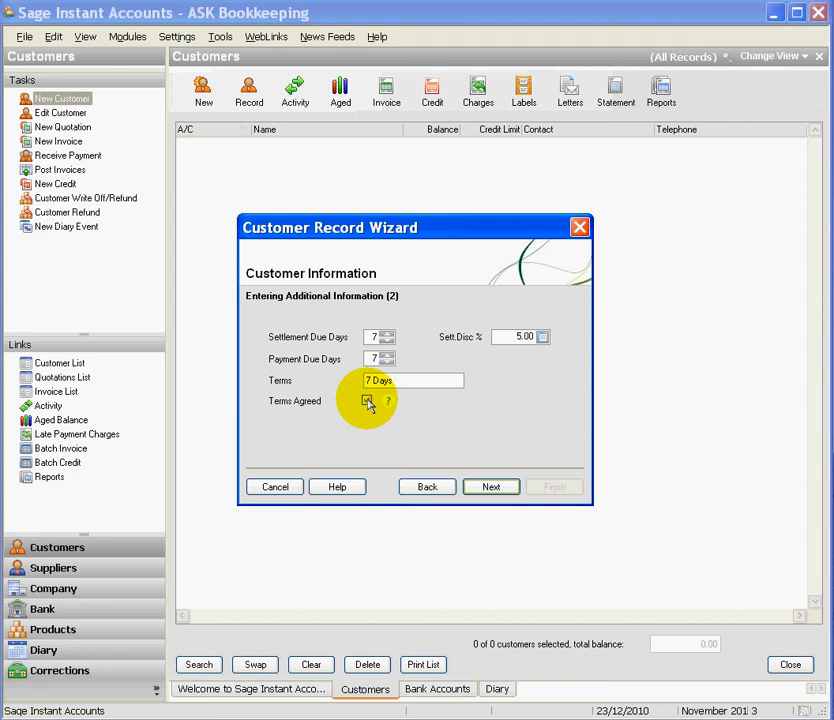
{"action": "left_click", "coordinate": [479, 490]}
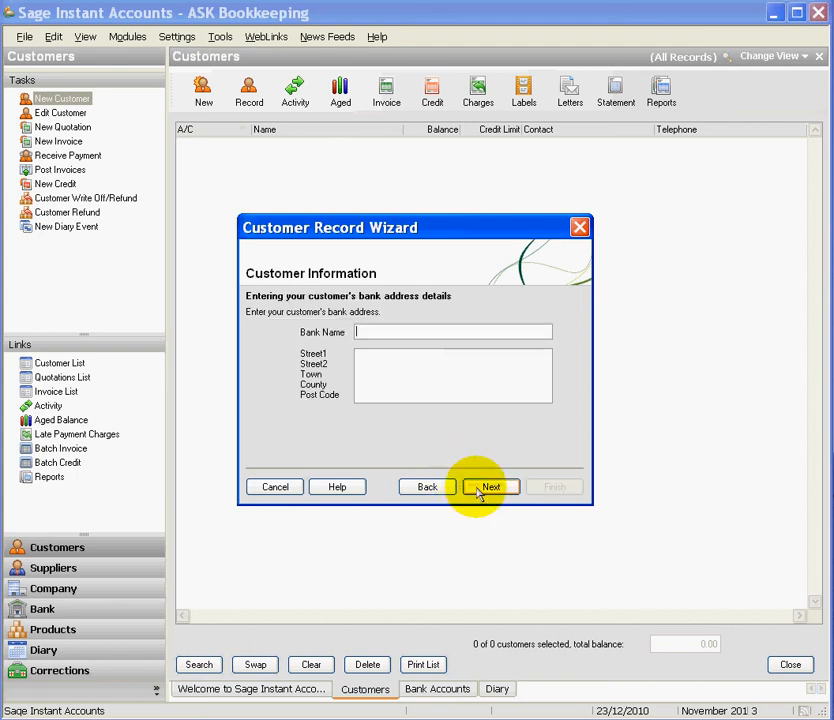
Enter Lloyds TSB Bank as the customer's bank name and continue
{"action": "left_click", "coordinate": [448, 339]}
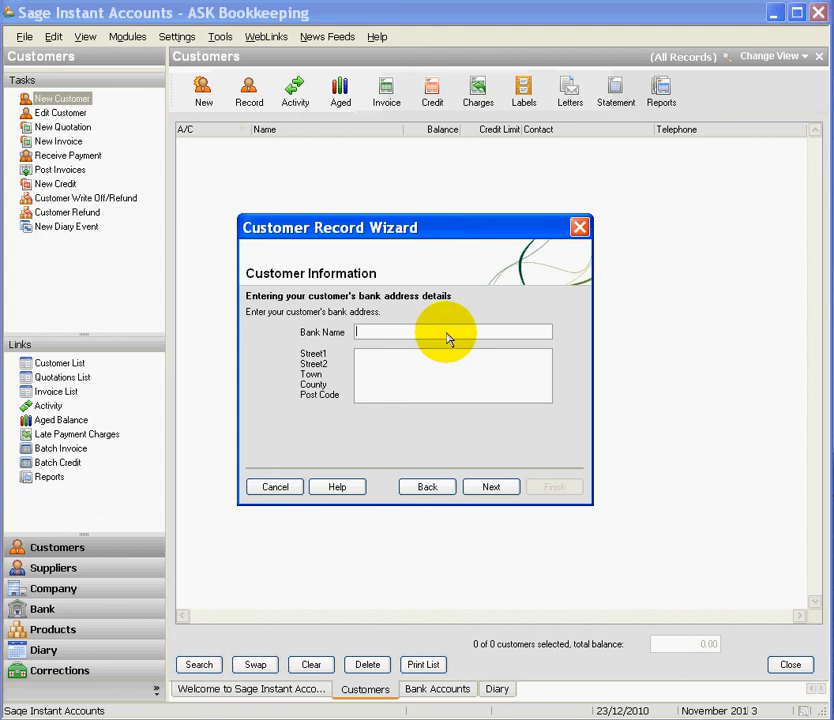
{"action": "type", "text": "Lloyds TSB Bank"}
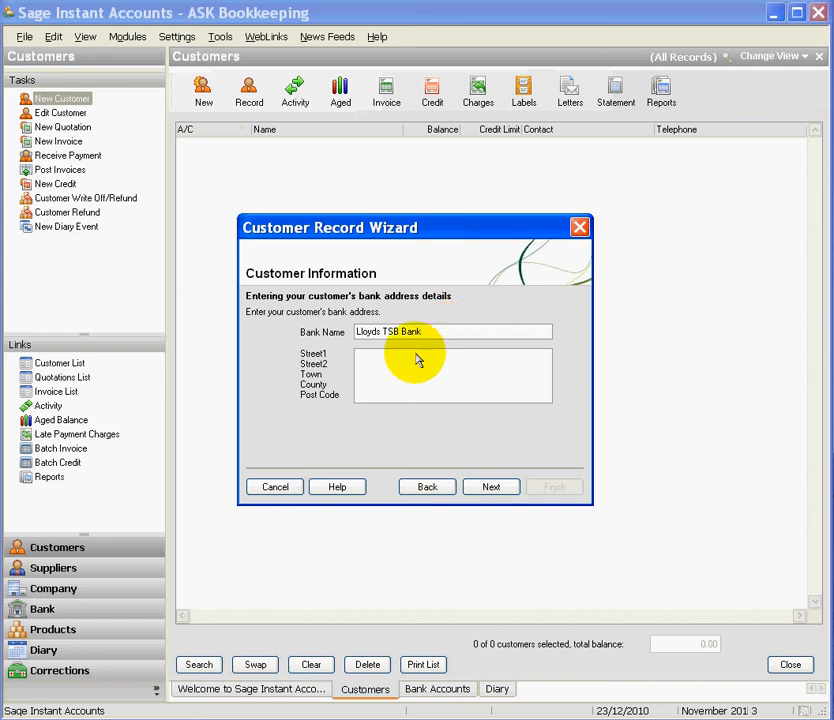
{"action": "left_click", "coordinate": [489, 486]}
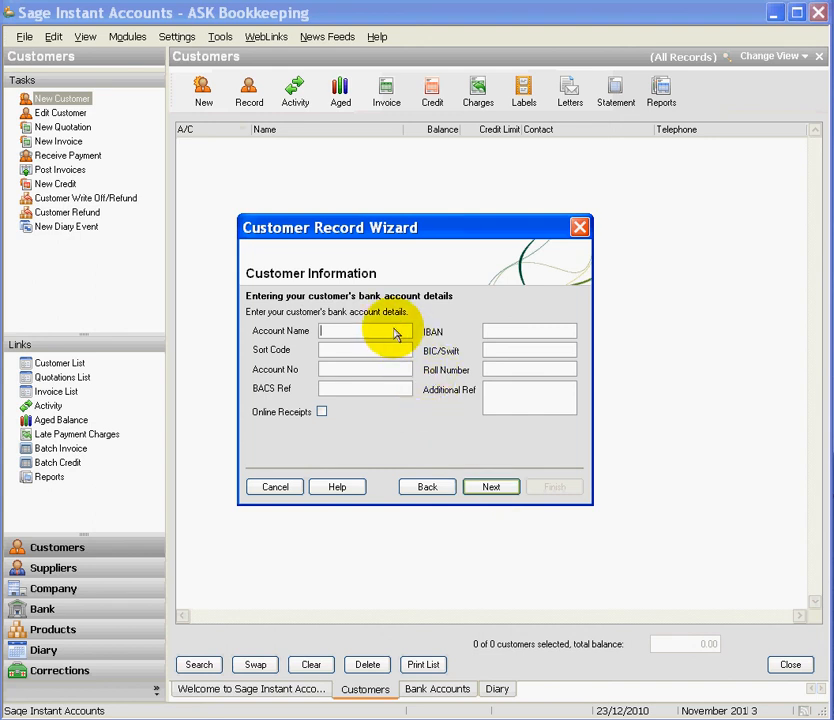
Enter Taylor Ltd as the bank account name and proceed to the opening balance page
{"action": "type", "text": "Taylor Ltd"}
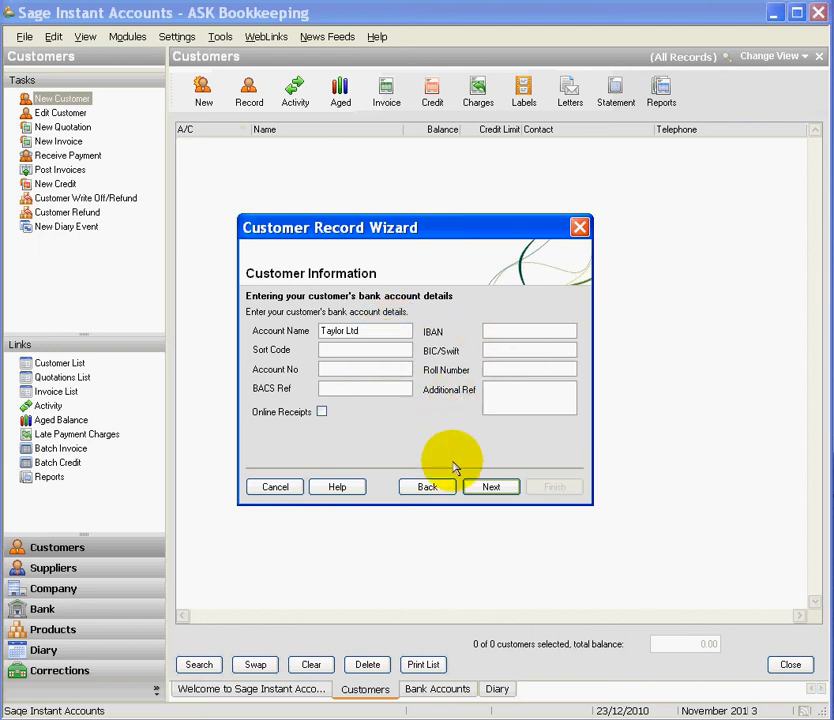
{"action": "left_click", "coordinate": [474, 493]}
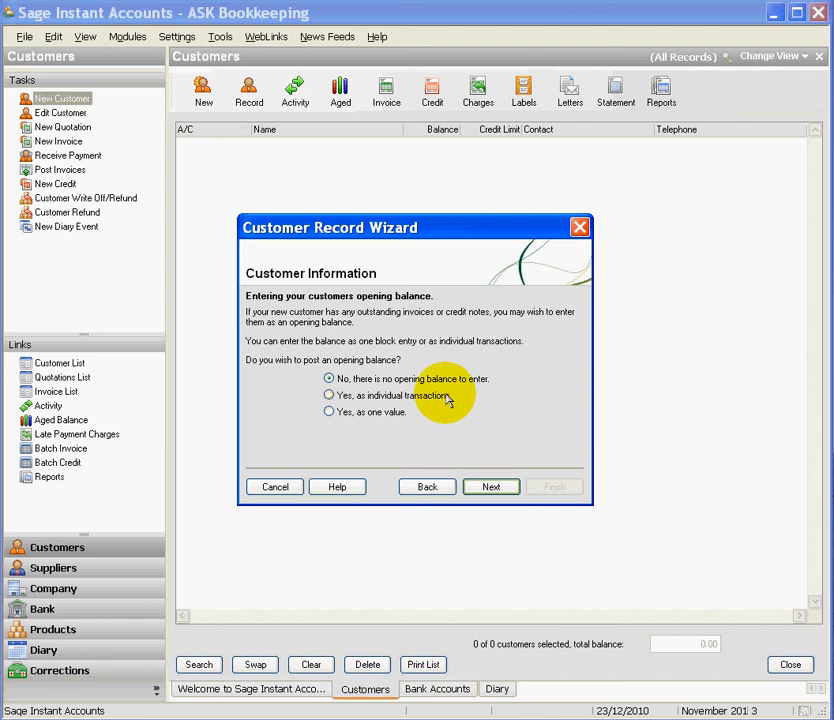
Skip the opening balance and finish the wizard to create the Taylor Ltd record
{"action": "left_click", "coordinate": [481, 490]}
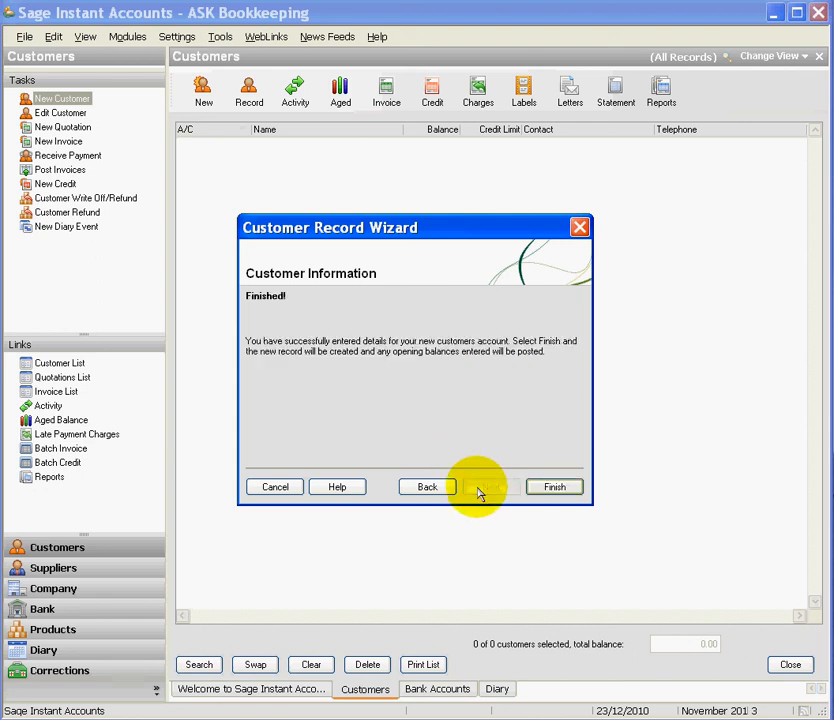
{"action": "left_click", "coordinate": [549, 490]}
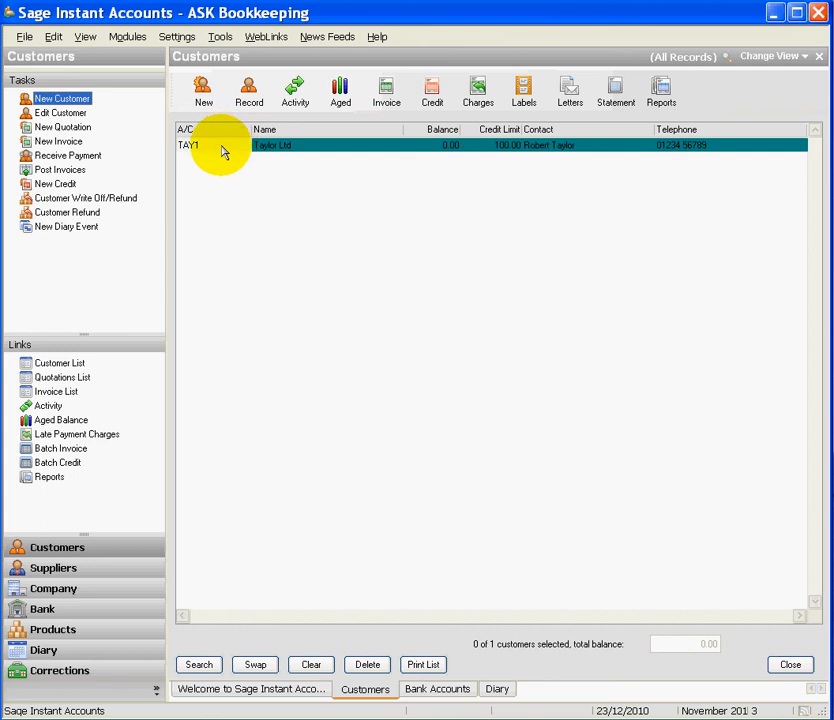
Load the TAY1 Taylor Ltd customer record for editing
{"action": "left_click", "coordinate": [62, 113]}
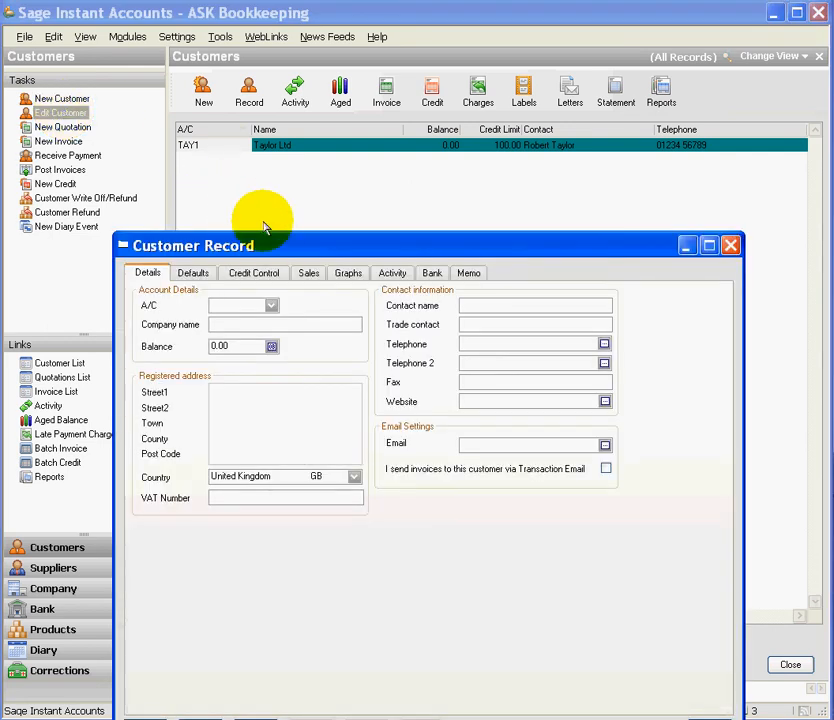
{"action": "left_click_drag", "start_coordinate": [274, 242], "coordinate": [276, 190]}
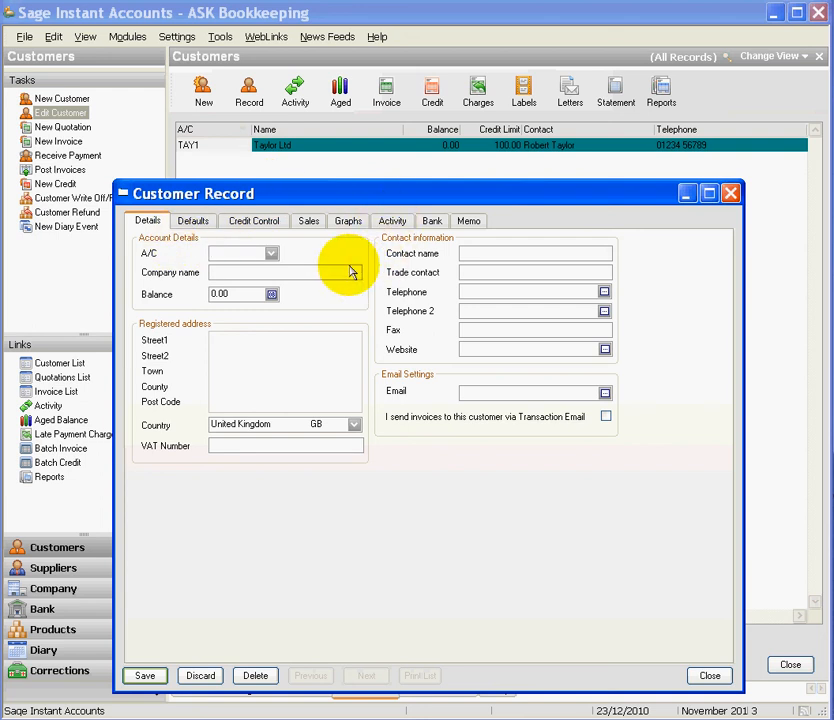
{"action": "left_click", "coordinate": [271, 254]}
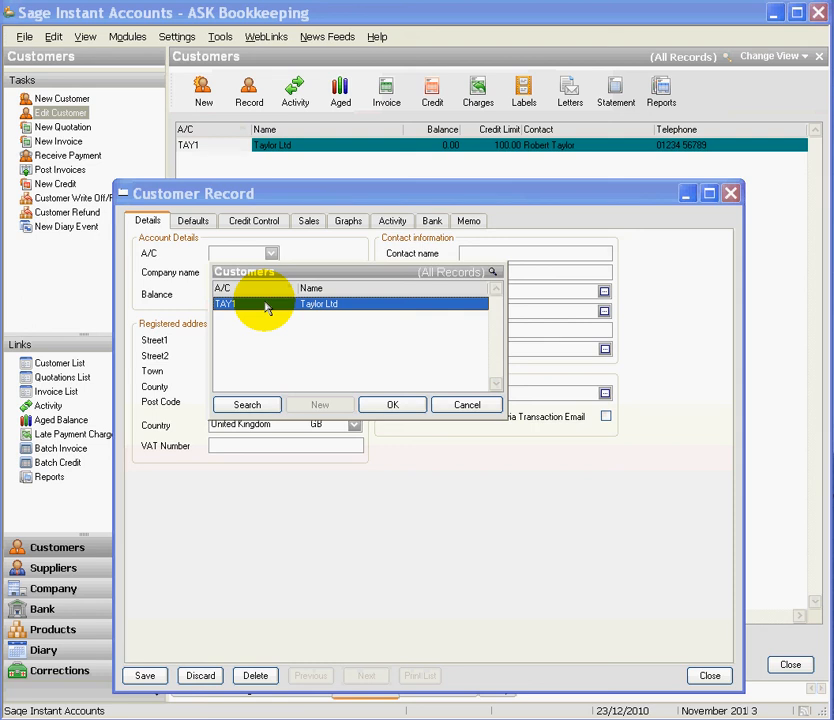
{"action": "left_click", "coordinate": [378, 405]}
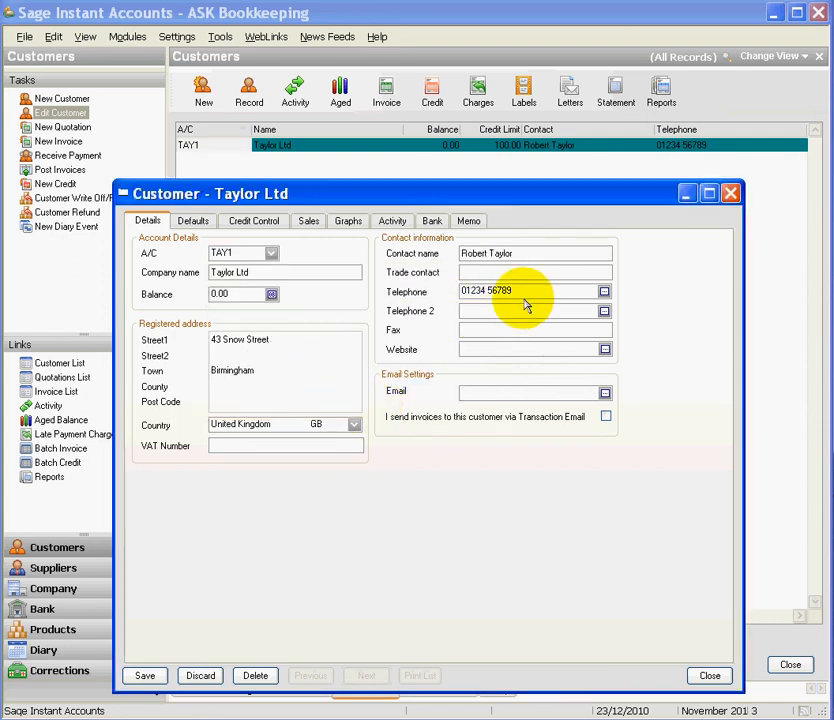
Replace the contact name with the new contact's full name and save the record
{"action": "left_click", "coordinate": [527, 257]}
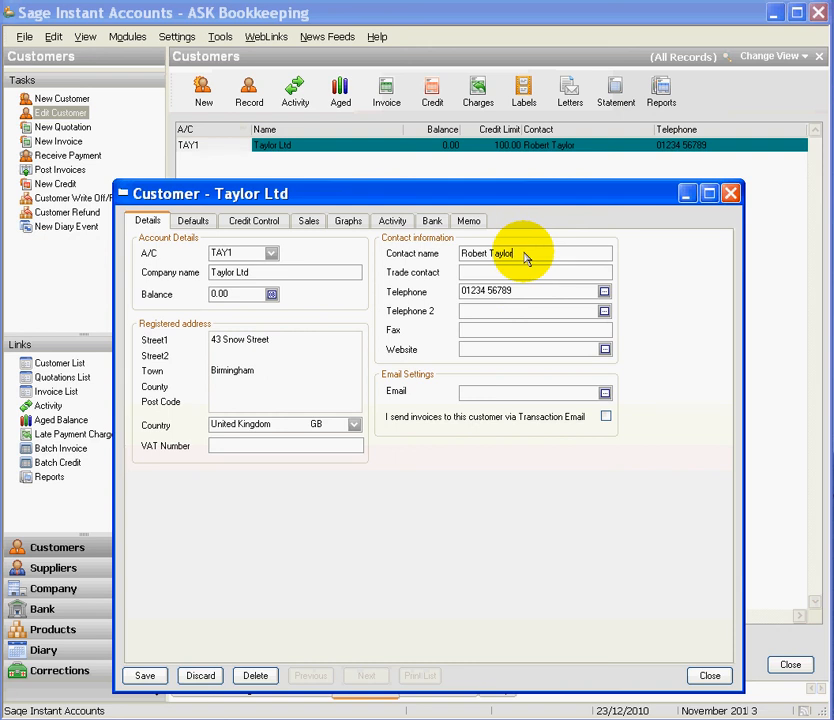
{"action": "key", "text": "BackSpace"}
{"action": "key", "text": "BackSpace"}
{"action": "key", "text": "BackSpace"}
{"action": "key", "text": "BackSpace"}
{"action": "key", "text": "BackSpace"}
{"action": "key", "text": "BackSpace"}
{"action": "key", "text": "BackSpace"}
{"action": "key", "text": "BackSpace"}
{"action": "key", "text": "BackSpace"}
{"action": "key", "text": "BackSpace"}
{"action": "key", "text": "BackSpace"}
{"action": "key", "text": "BackSpace"}
{"action": "key", "text": "BackSpace"}
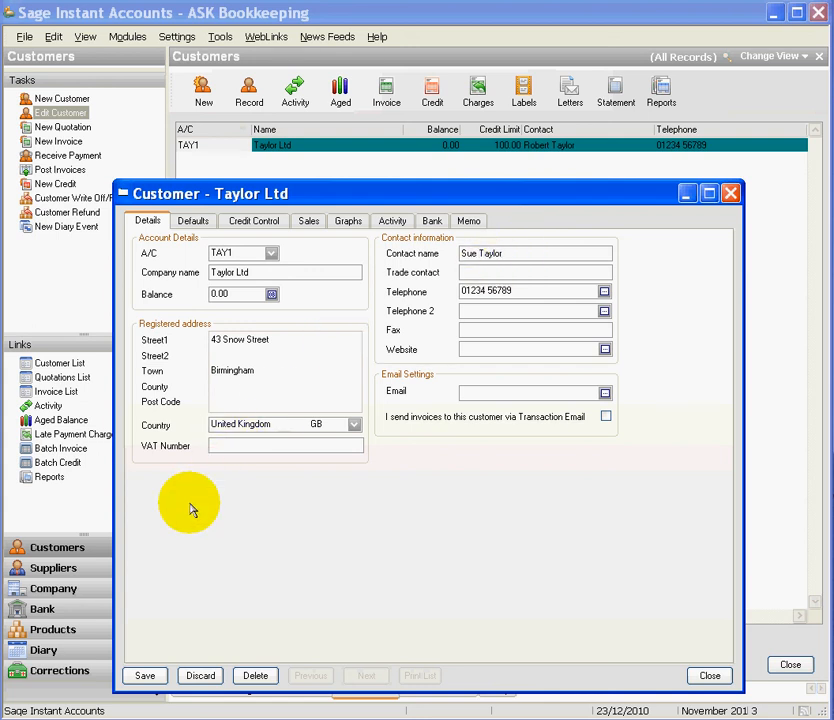
{"action": "left_click", "coordinate": [145, 676]}
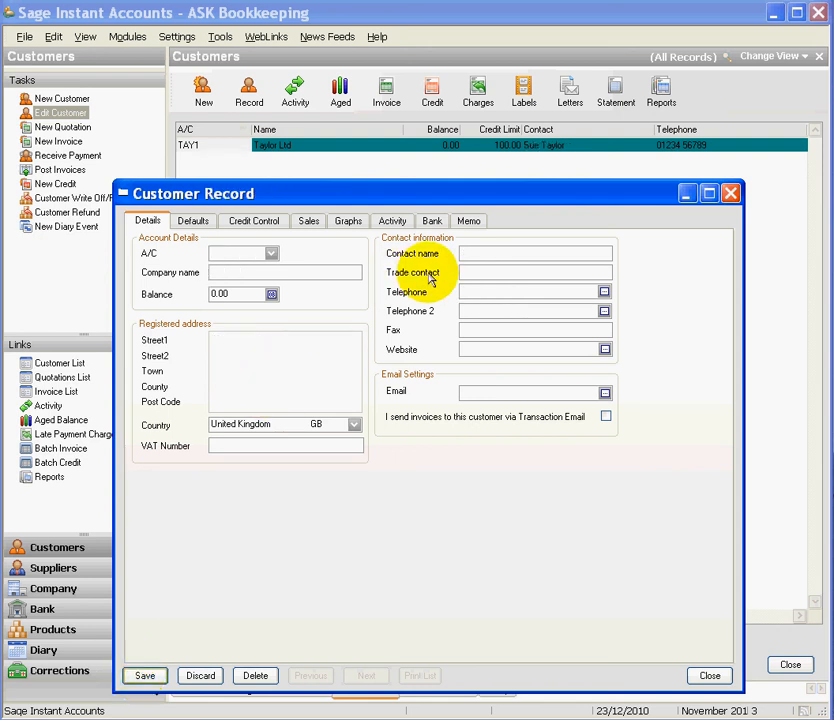
Reload the TAY1 record to confirm the new contact name, then close the record window
{"action": "left_click", "coordinate": [272, 254]}
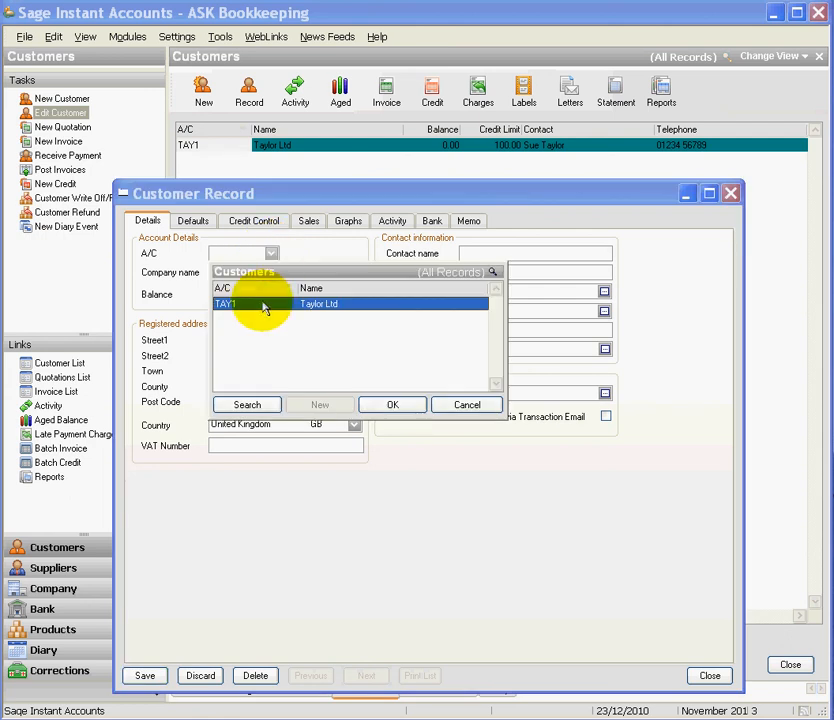
{"action": "left_click", "coordinate": [386, 407]}
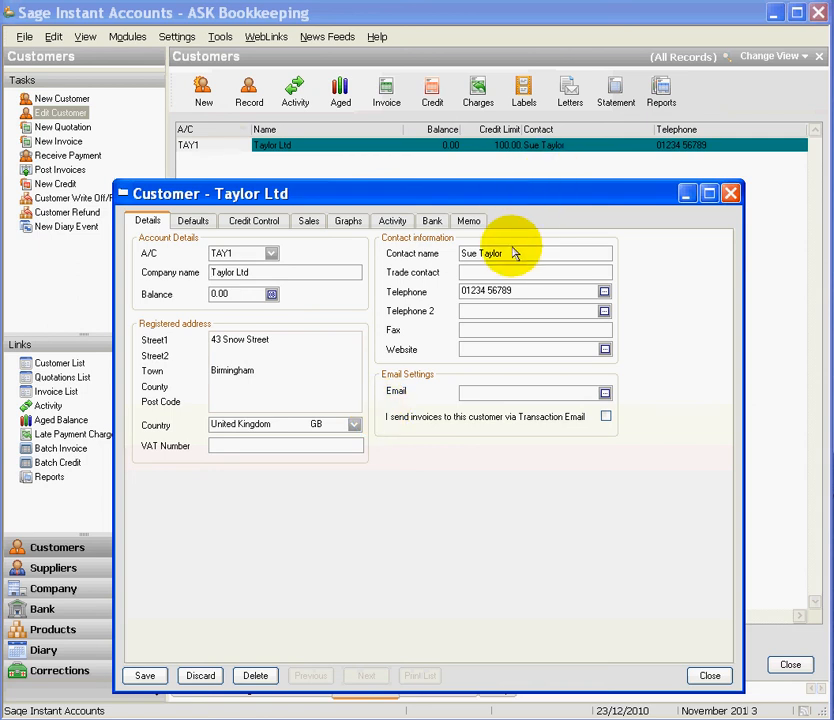
{"action": "left_click", "coordinate": [730, 193]}
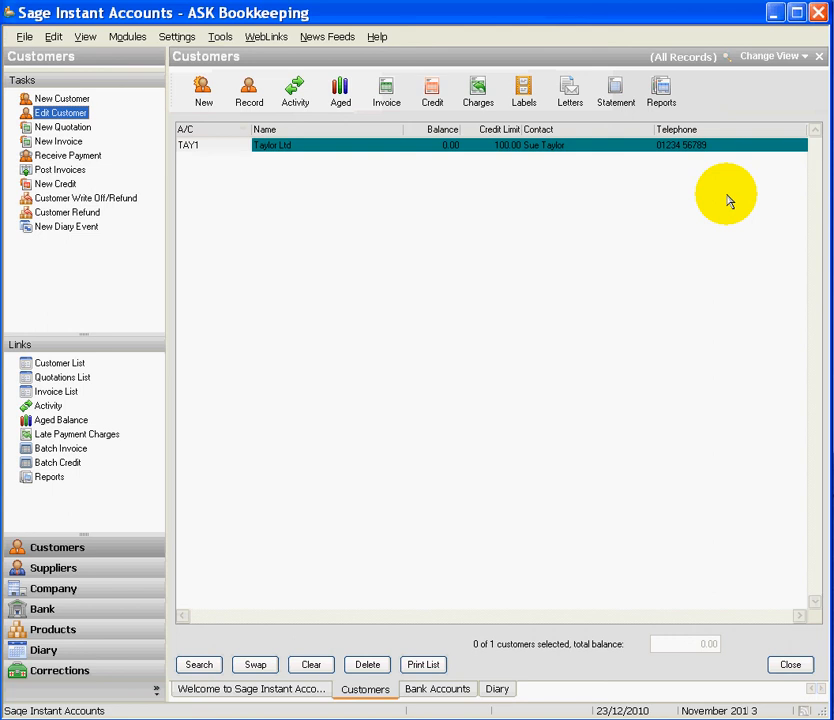
{"action": "double_click", "coordinate": [313, 150]}
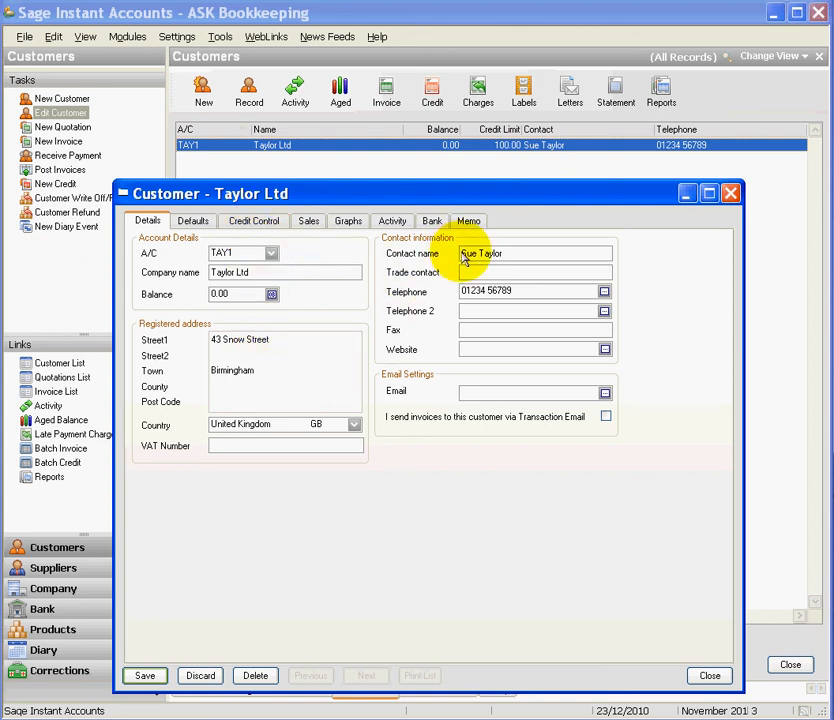
{"action": "left_click", "coordinate": [733, 193]}
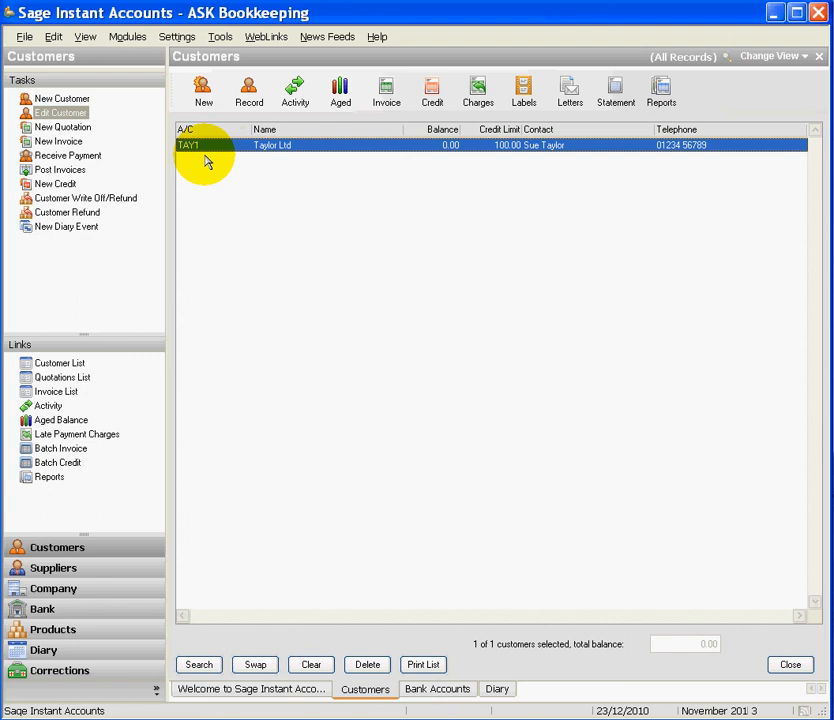
{"action": "left_click", "coordinate": [70, 114]}
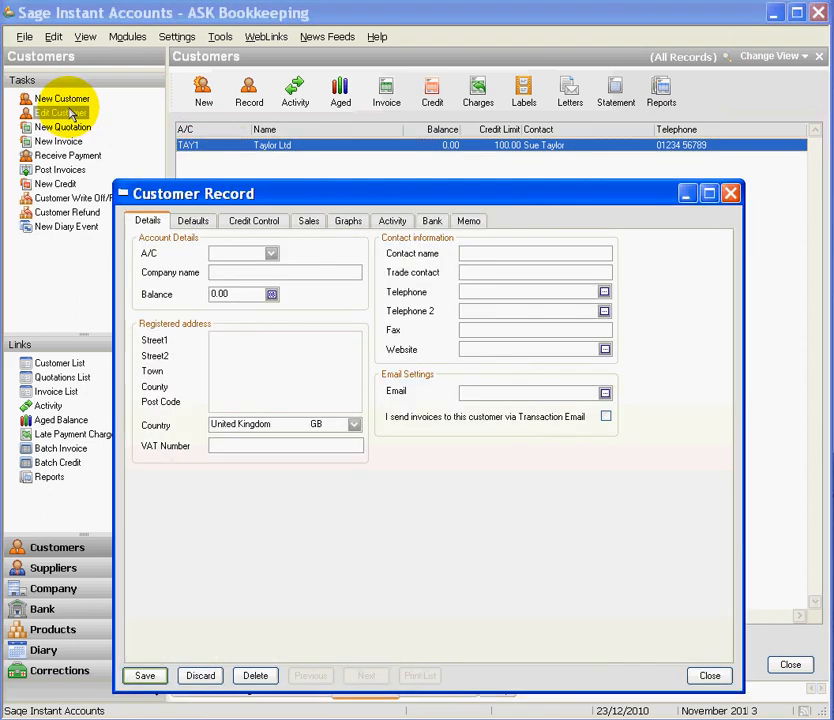
{"action": "left_click", "coordinate": [271, 253]}
{"action": "left_click", "coordinate": [377, 408]}
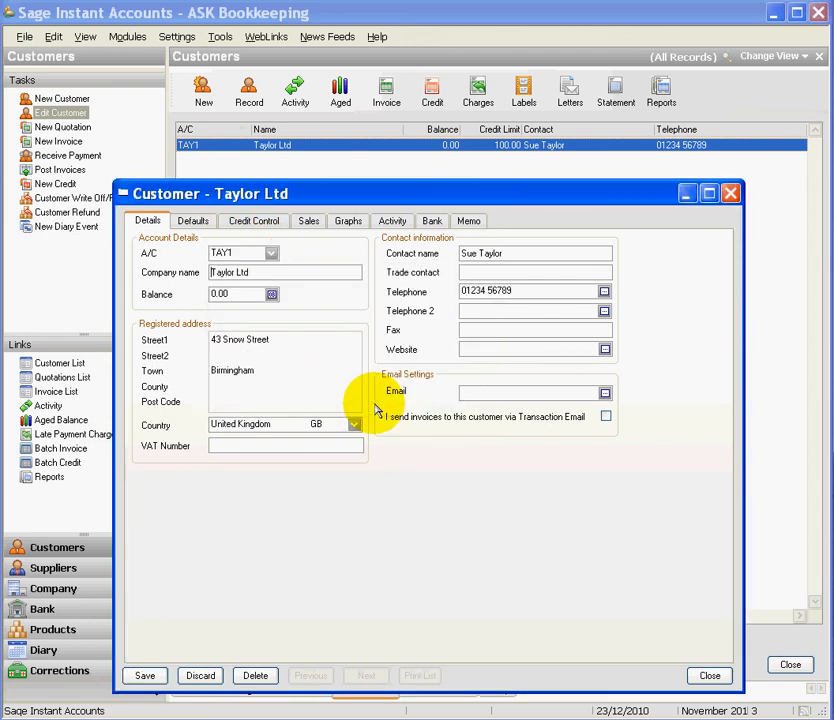
{"action": "left_click", "coordinate": [731, 193]}
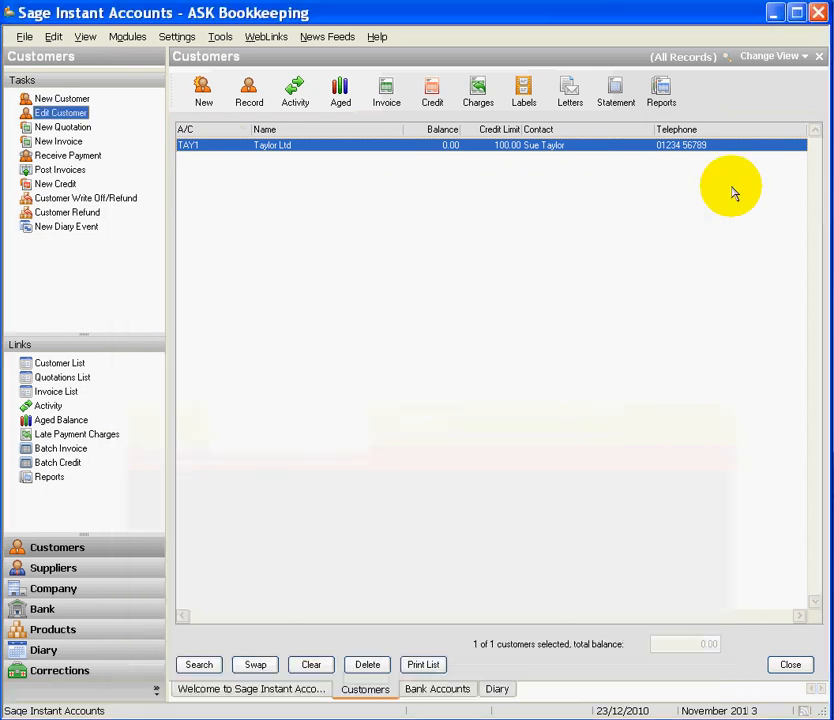
{"action": "left_click", "coordinate": [440, 147]}
Open the TAY1 Taylor Ltd record and delete it, confirming the deletion
{"action": "double_click", "coordinate": [440, 147]}
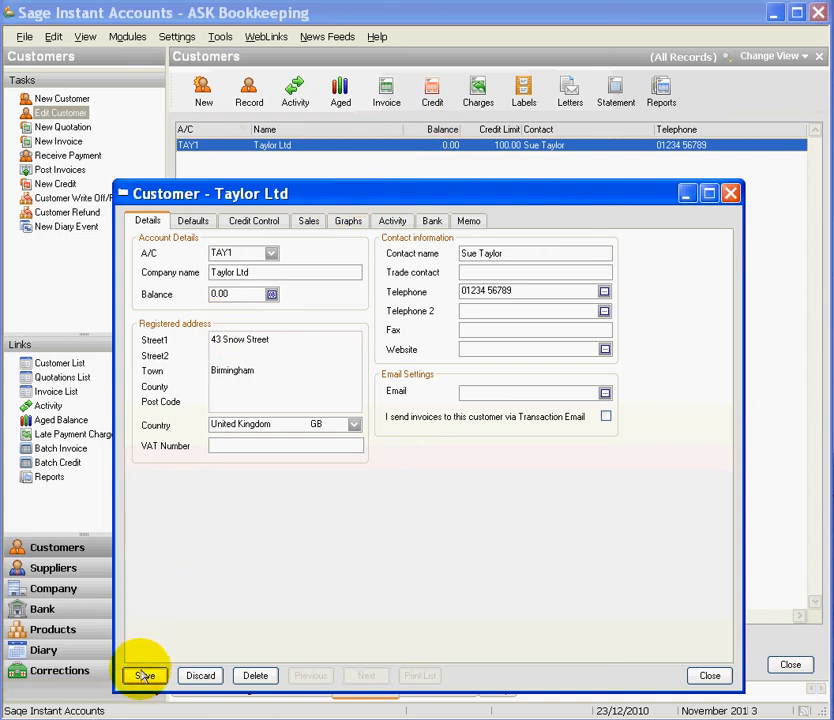
{"action": "left_click", "coordinate": [255, 677]}
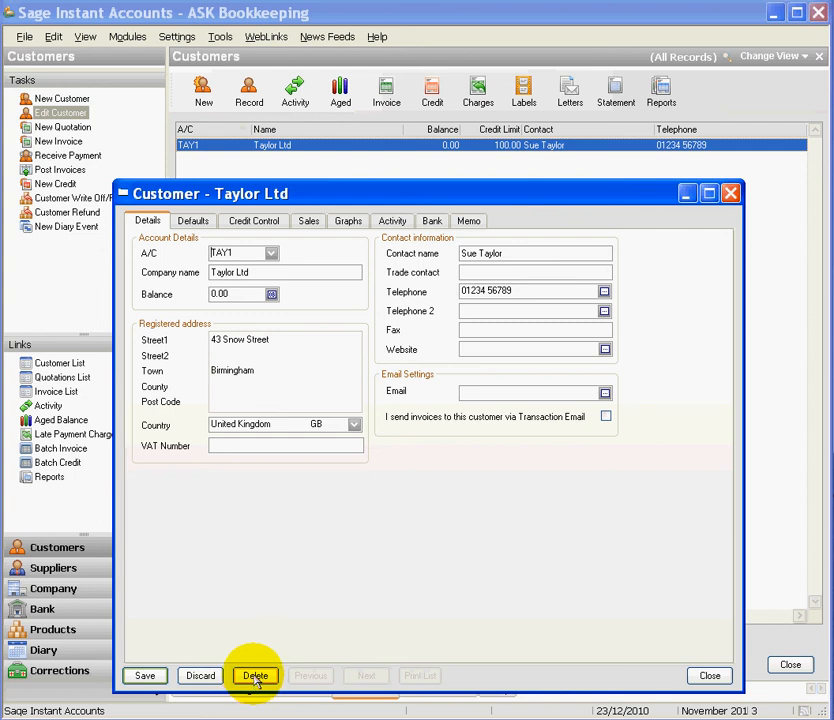
{"action": "left_click", "coordinate": [389, 469]}
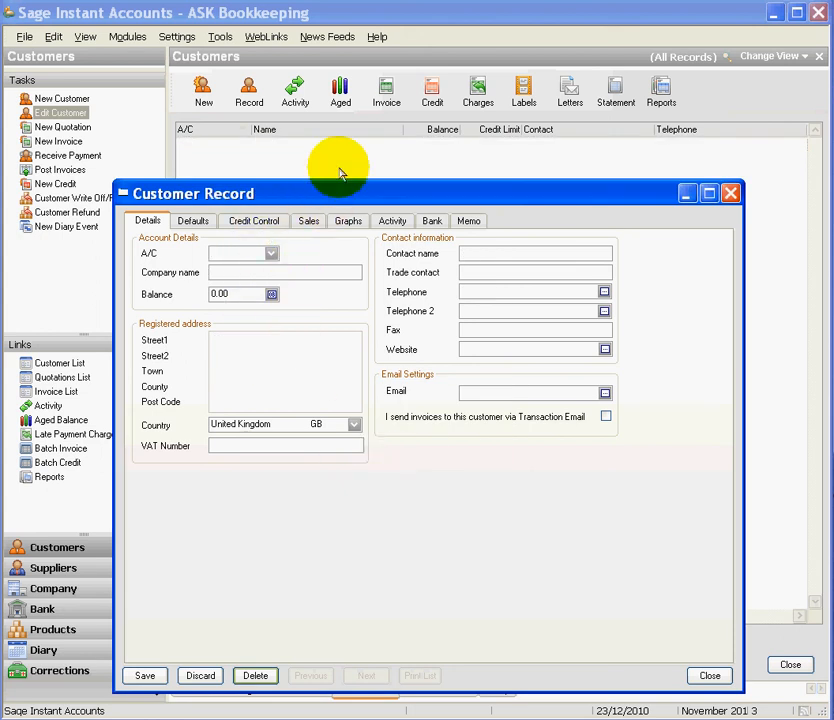
{"action": "left_click_drag", "start_coordinate": [340, 192], "coordinate": [341, 229]}
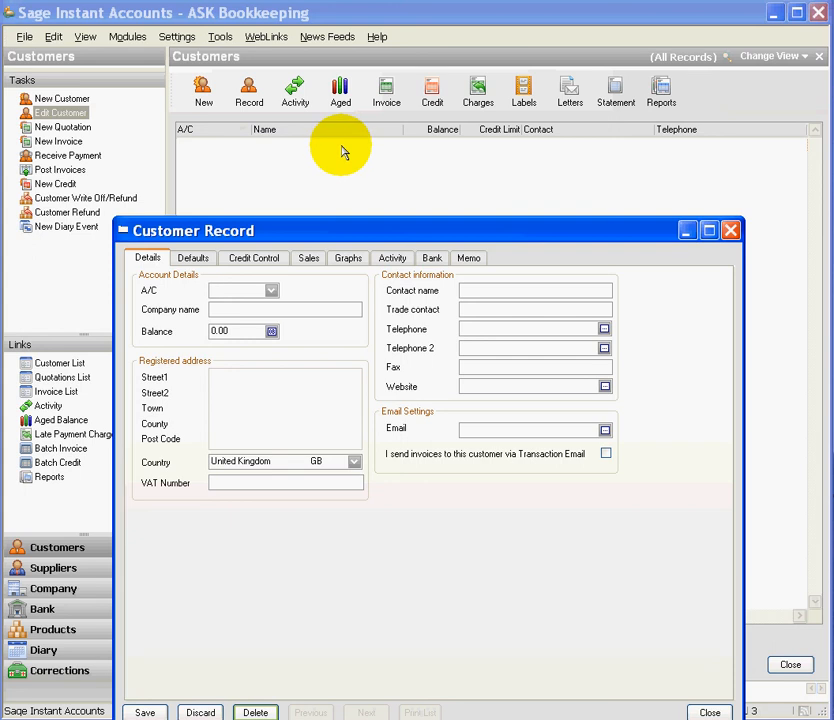